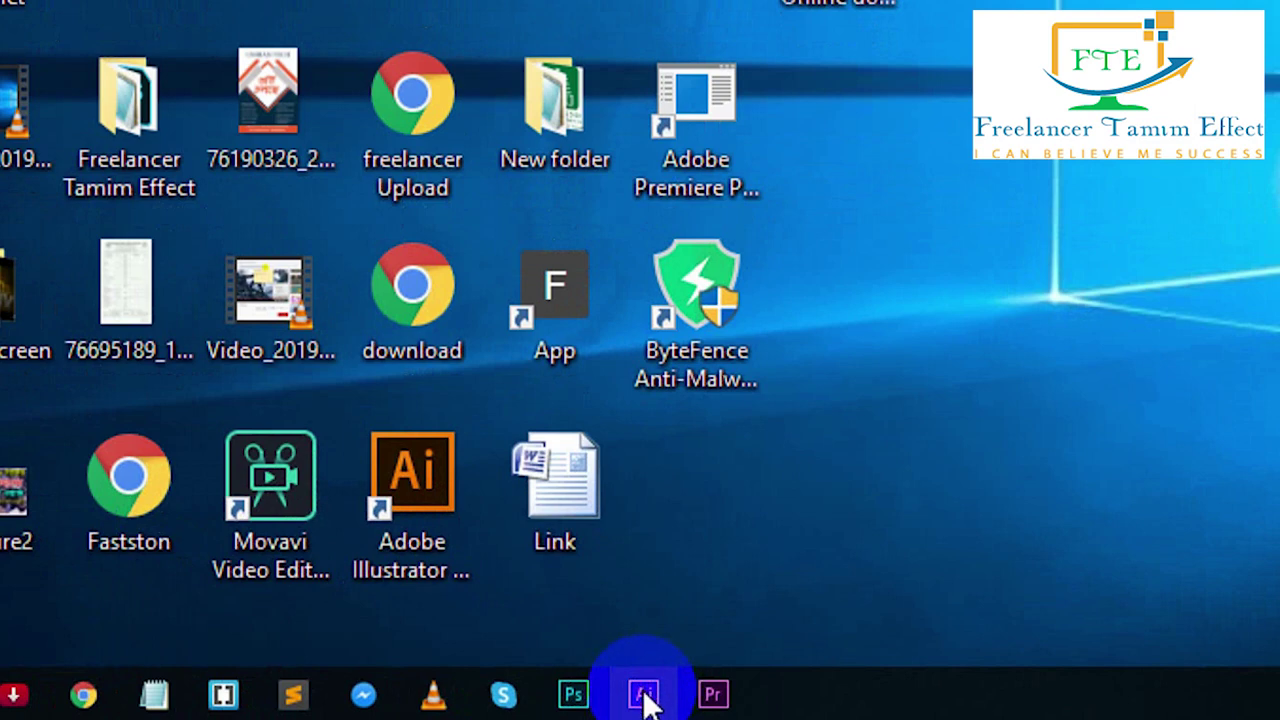
Step: Launch Illustrator from the taskbar and choose Create New on its Home screen
left_click(645, 700)
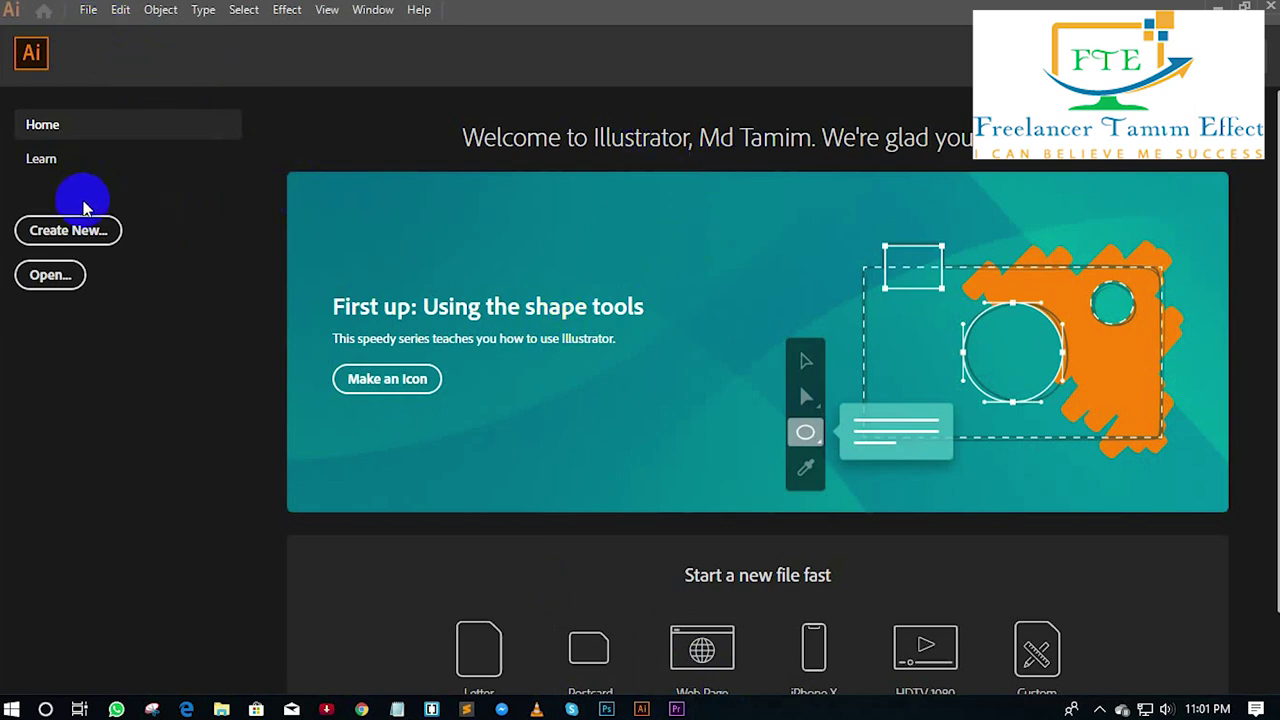
left_click(85, 236)
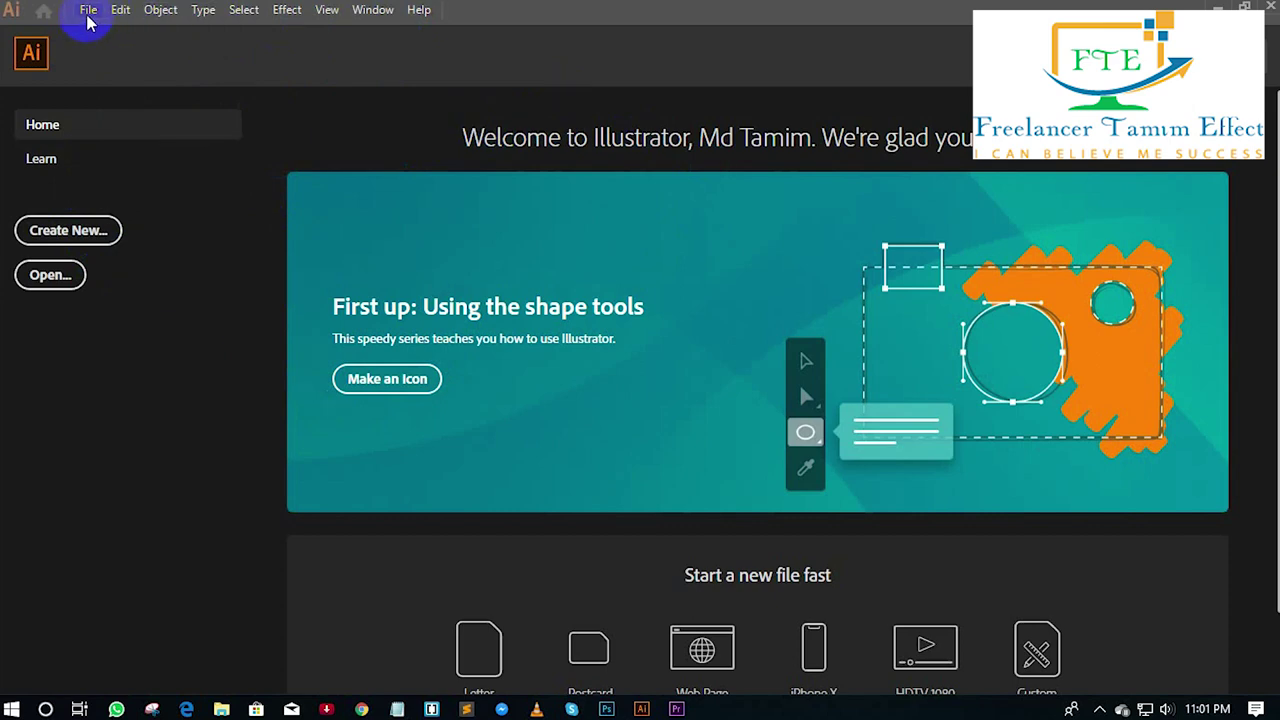
Step: Bring up the New Document dialog from the File menu and view its Saved presets
left_click(88, 12)
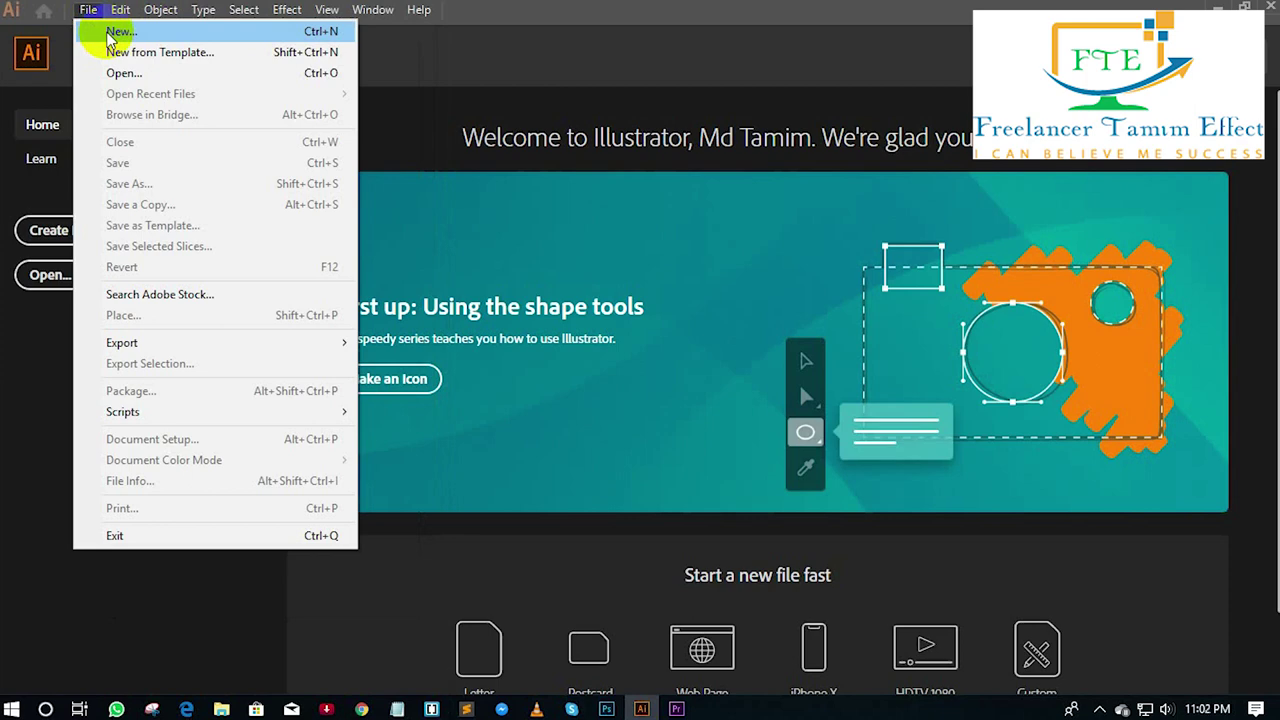
left_click(118, 31)
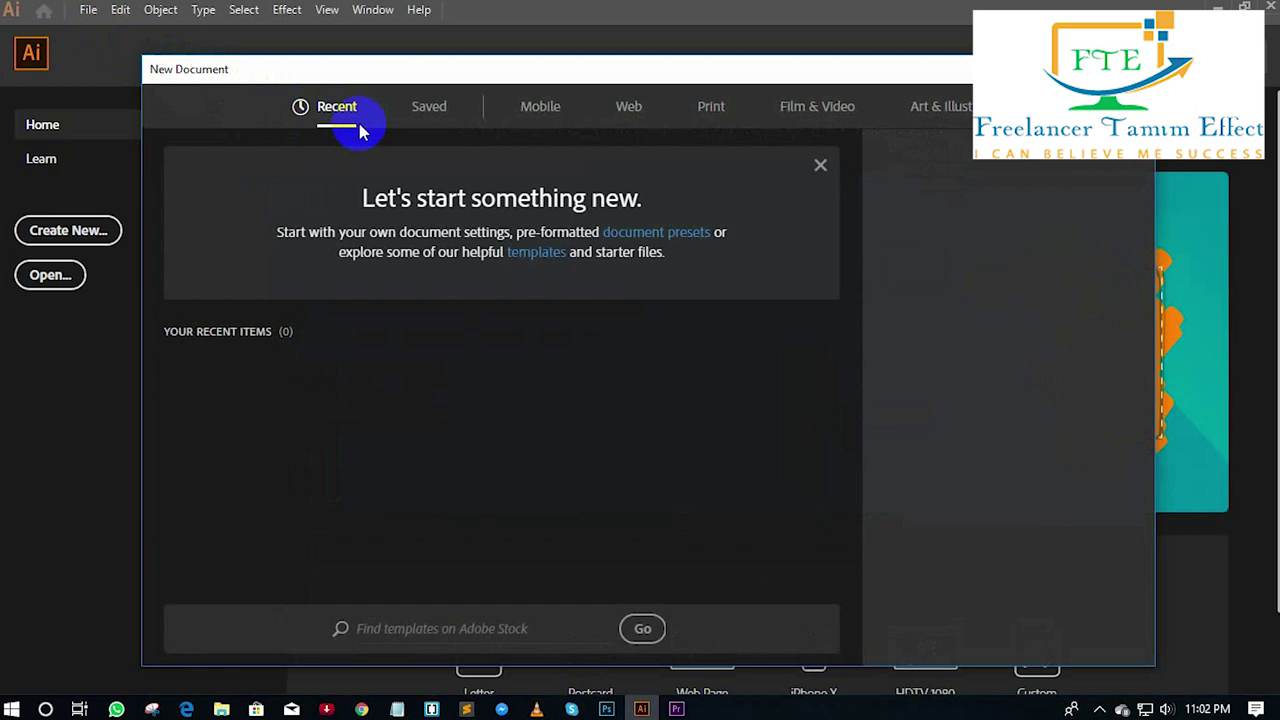
left_click(429, 108)
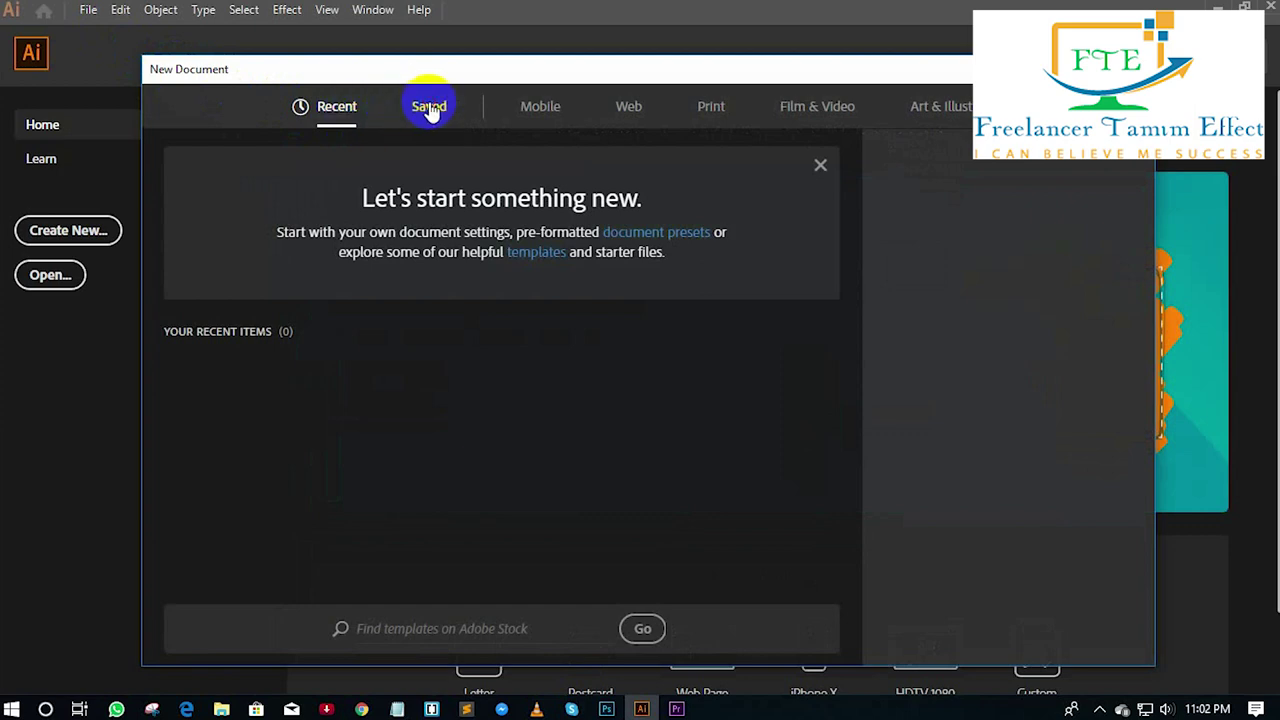
Step: Browse the Mobile, Web, Print, Film & Video and Art & Illustration preset tabs
left_click(530, 110)
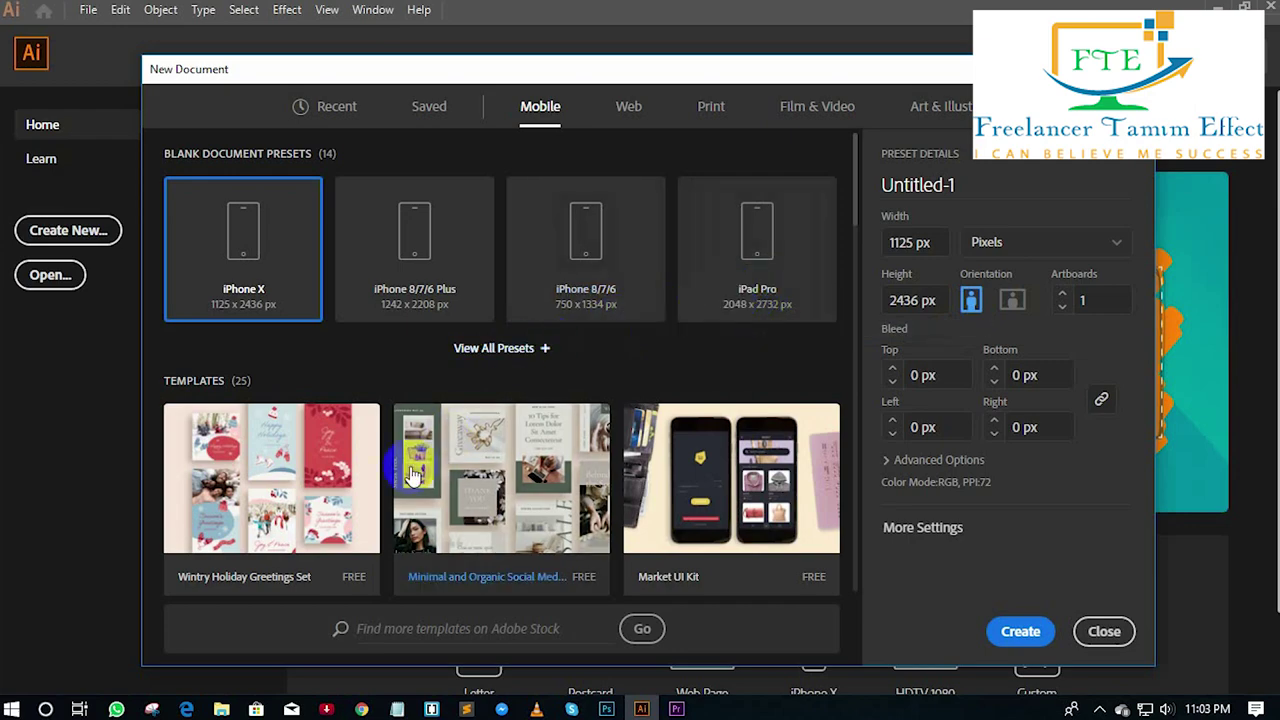
scroll(430, 490, "down", 4)
scroll(432, 455, "up", 4)
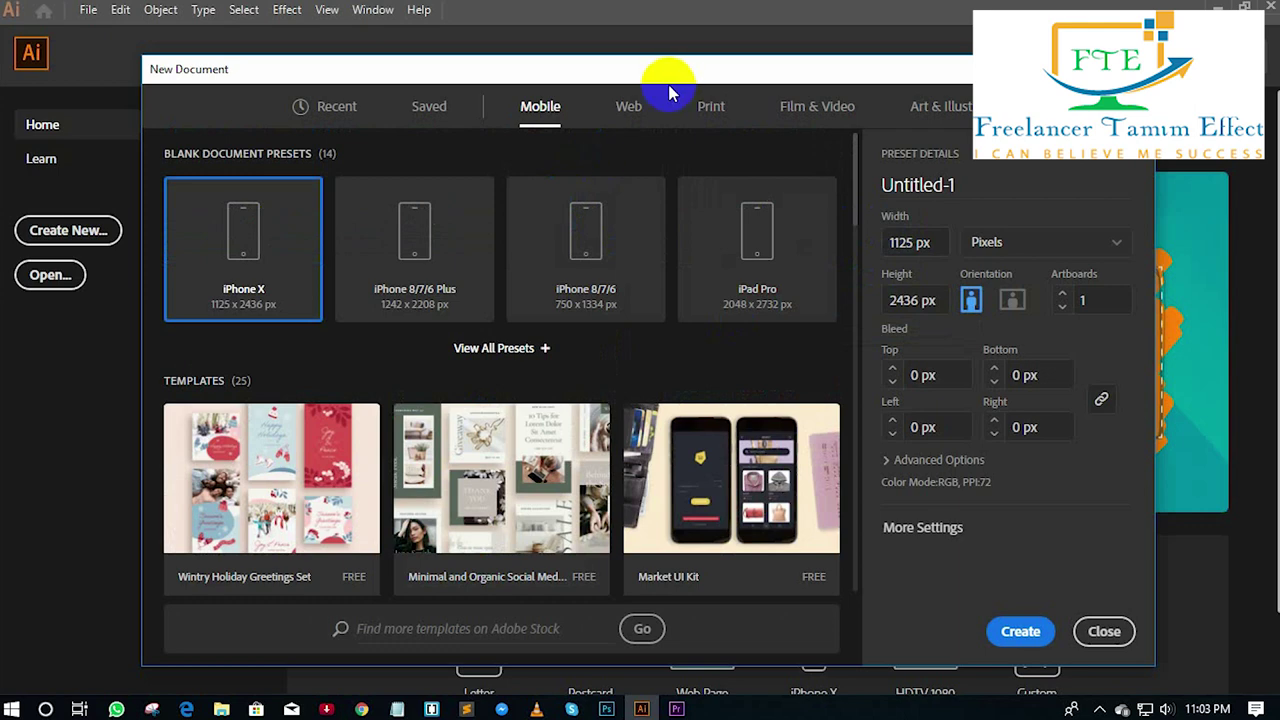
left_click(630, 106)
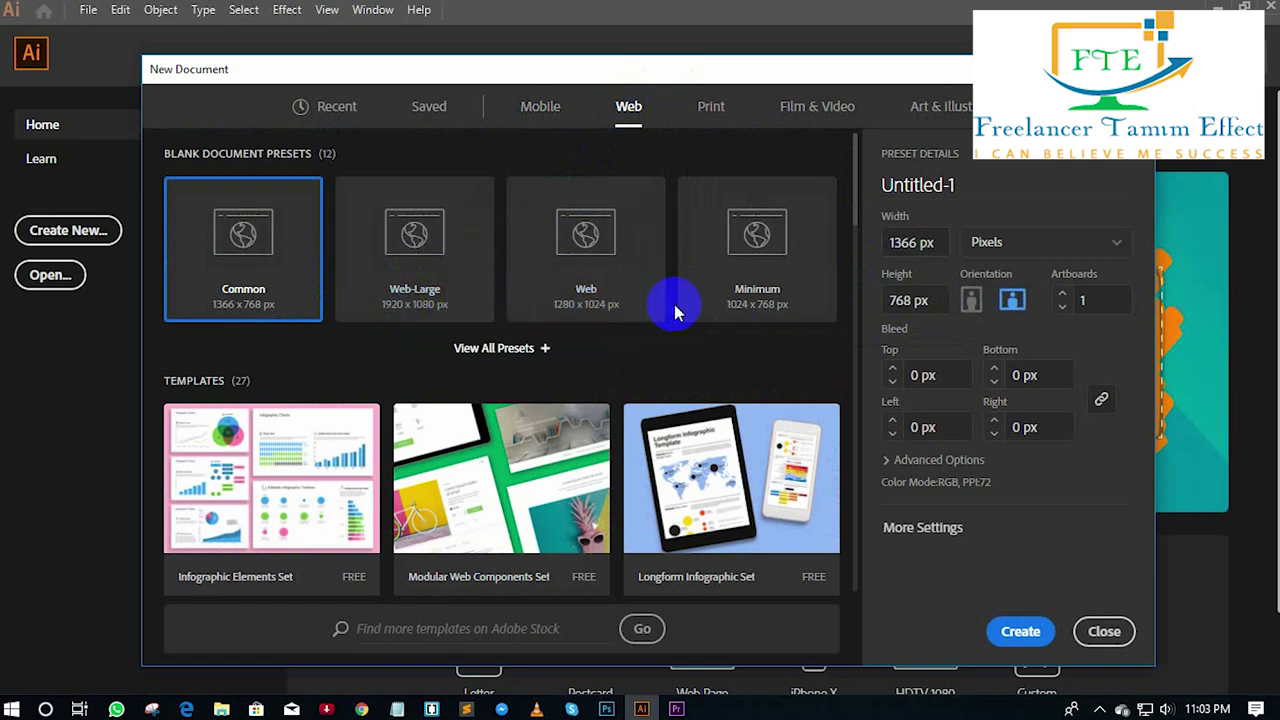
left_click(711, 106)
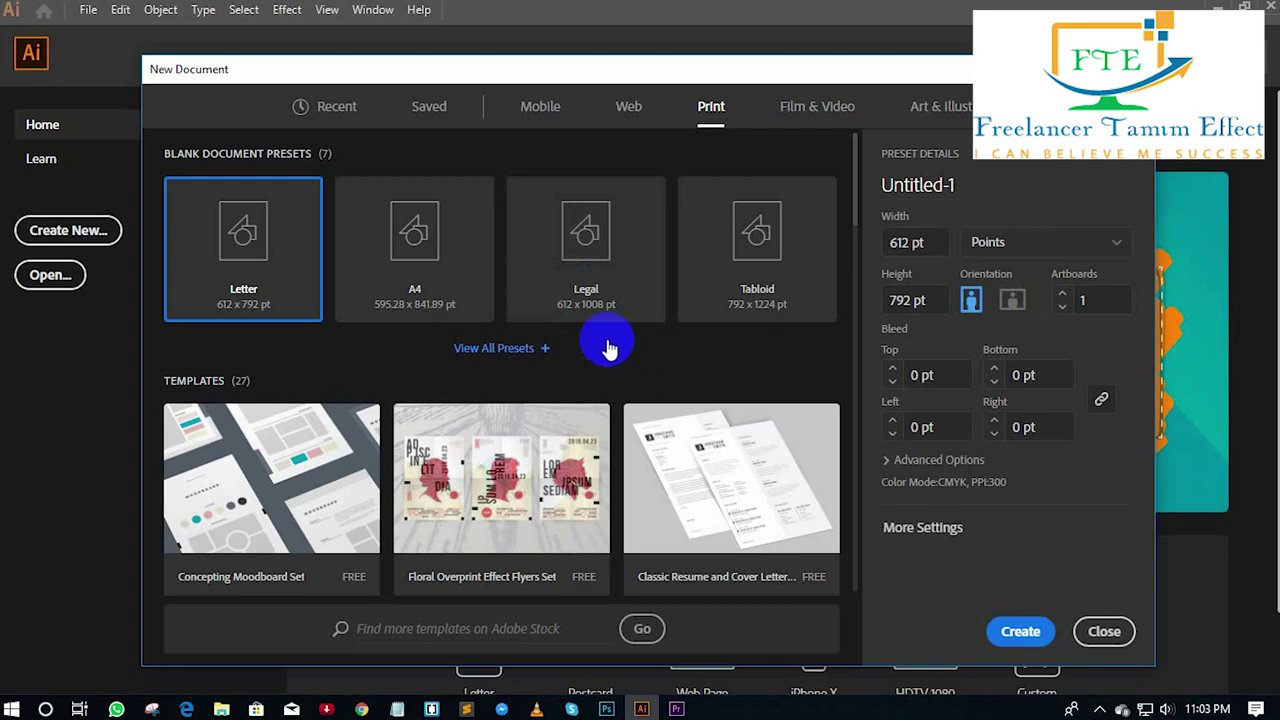
left_click(800, 112)
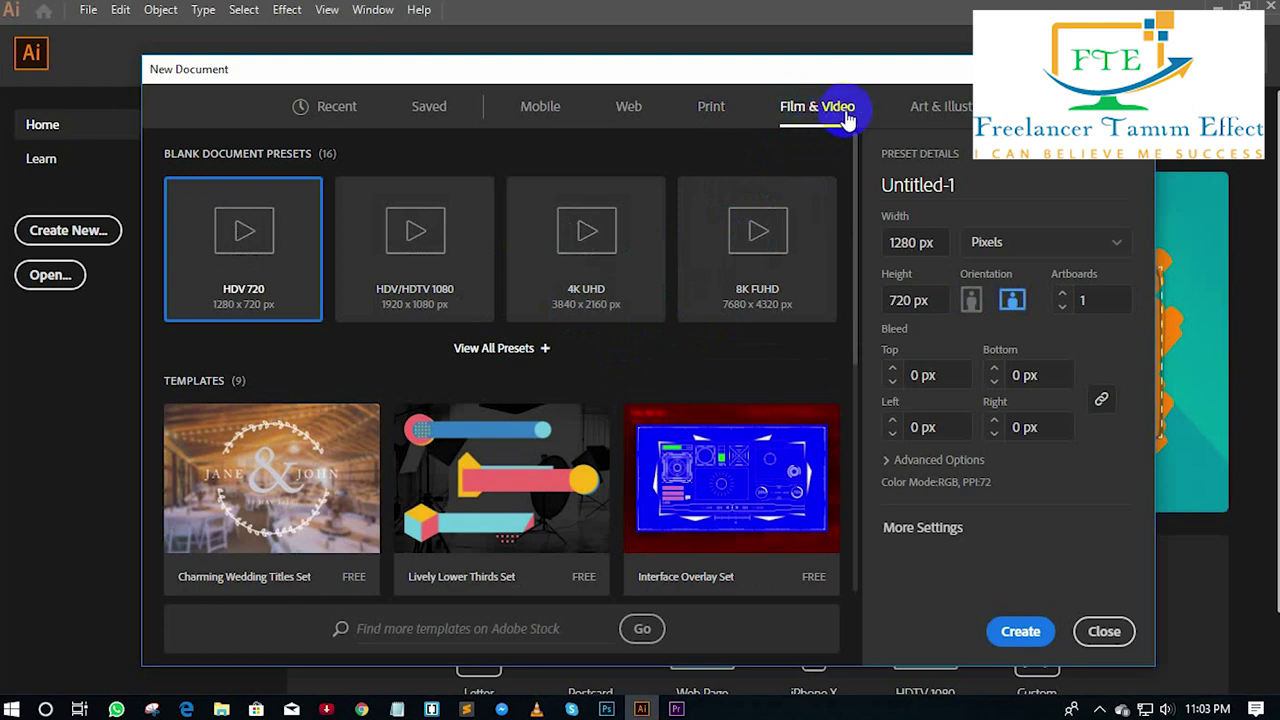
left_click(943, 108)
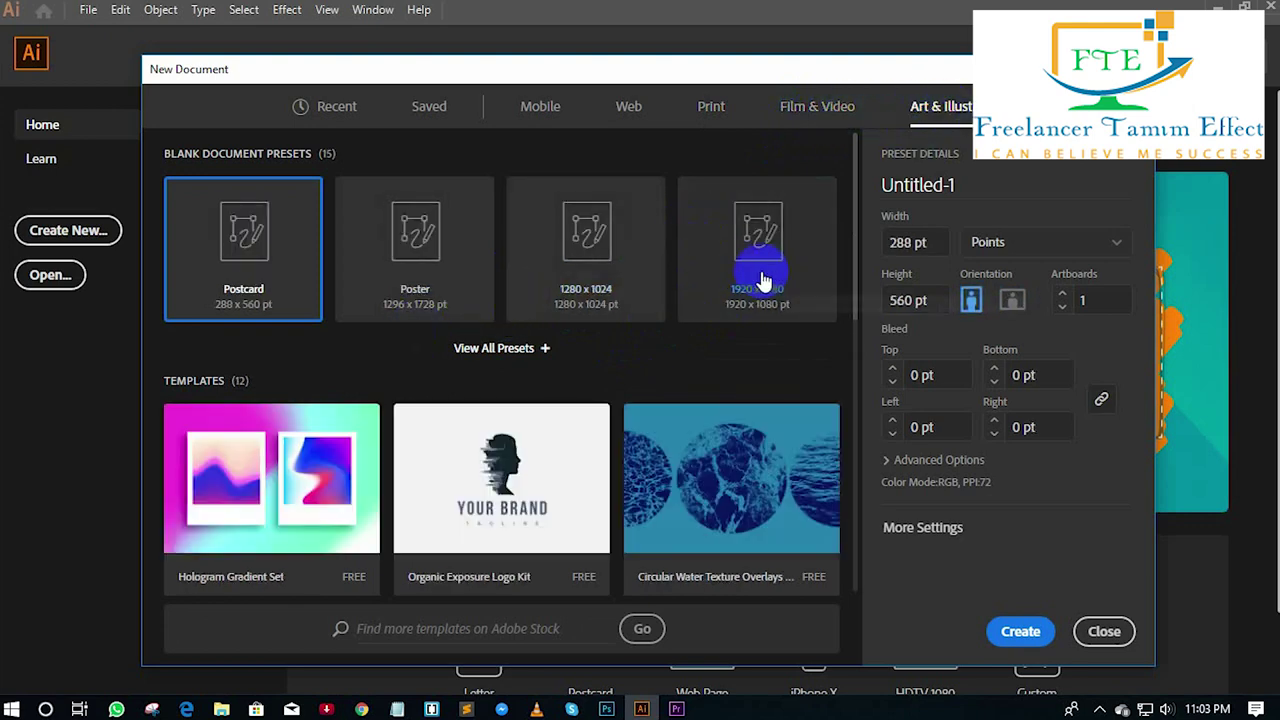
Step: Revisit the Recent and Mobile tabs, then close the New Document dialog
left_click(336, 107)
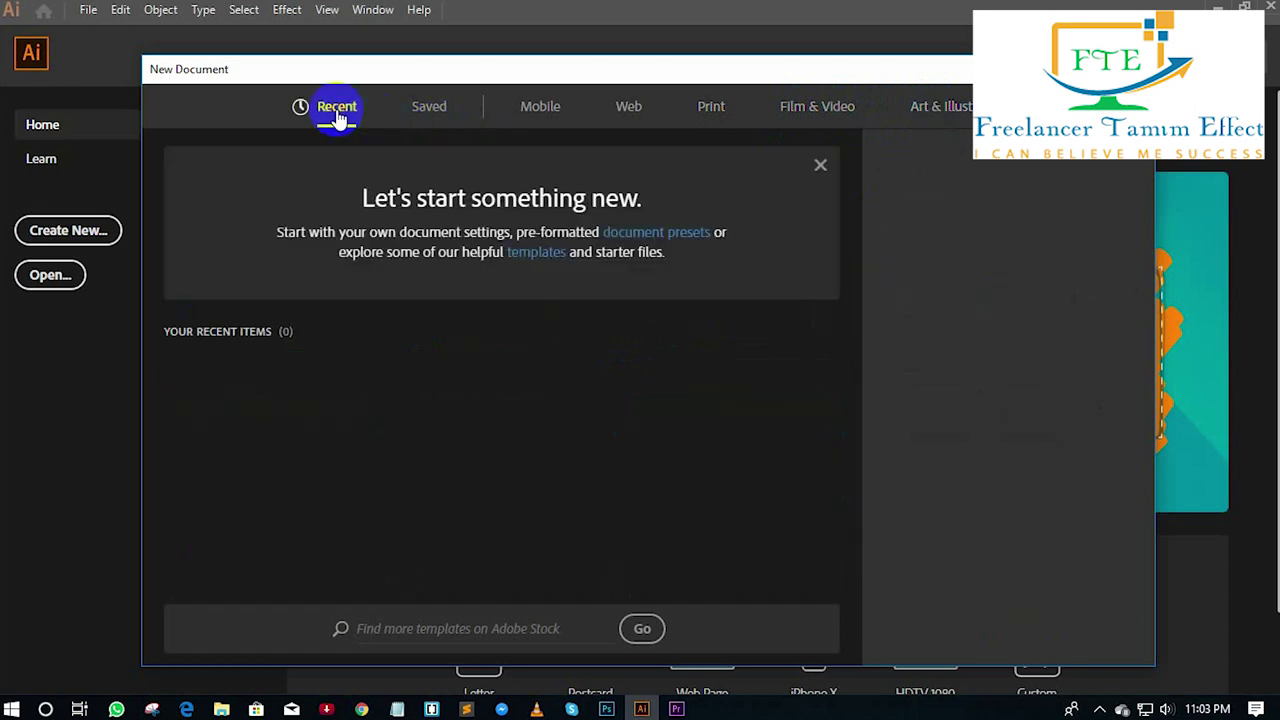
left_click(533, 110)
scroll(520, 295, "down", 1)
scroll(460, 320, "down", 5)
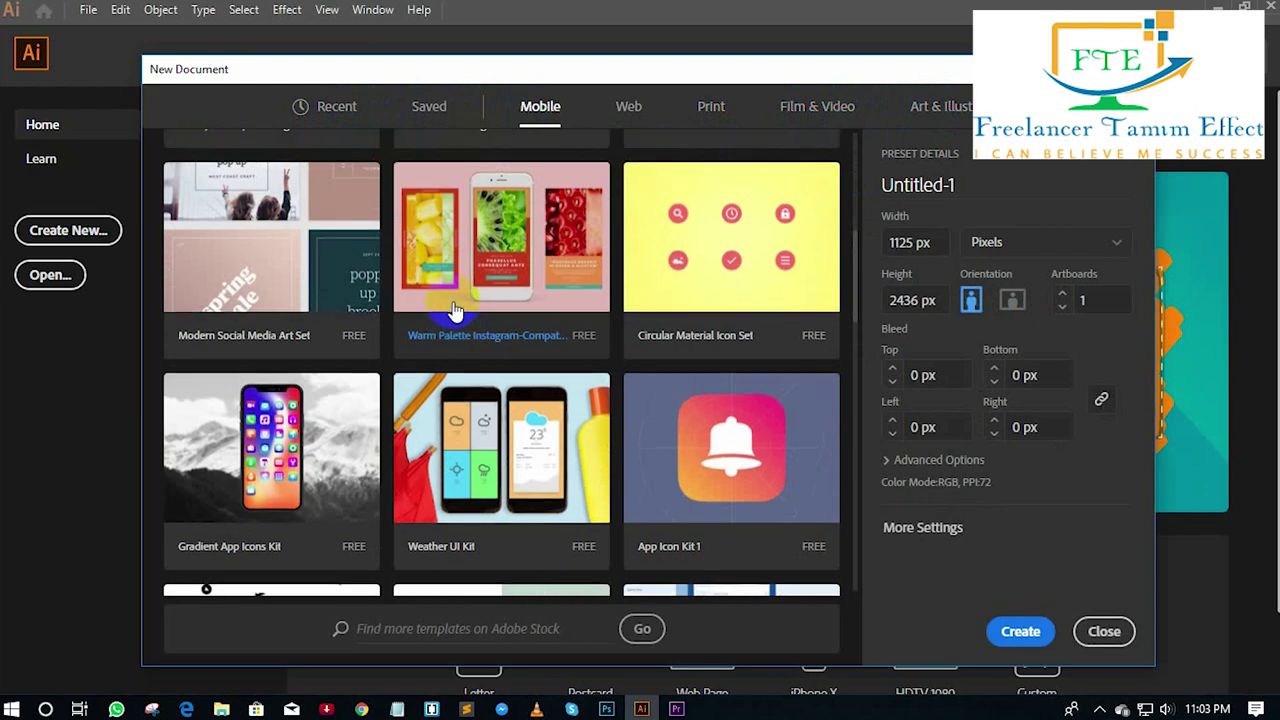
scroll(451, 320, "up", 6)
left_click(320, 107)
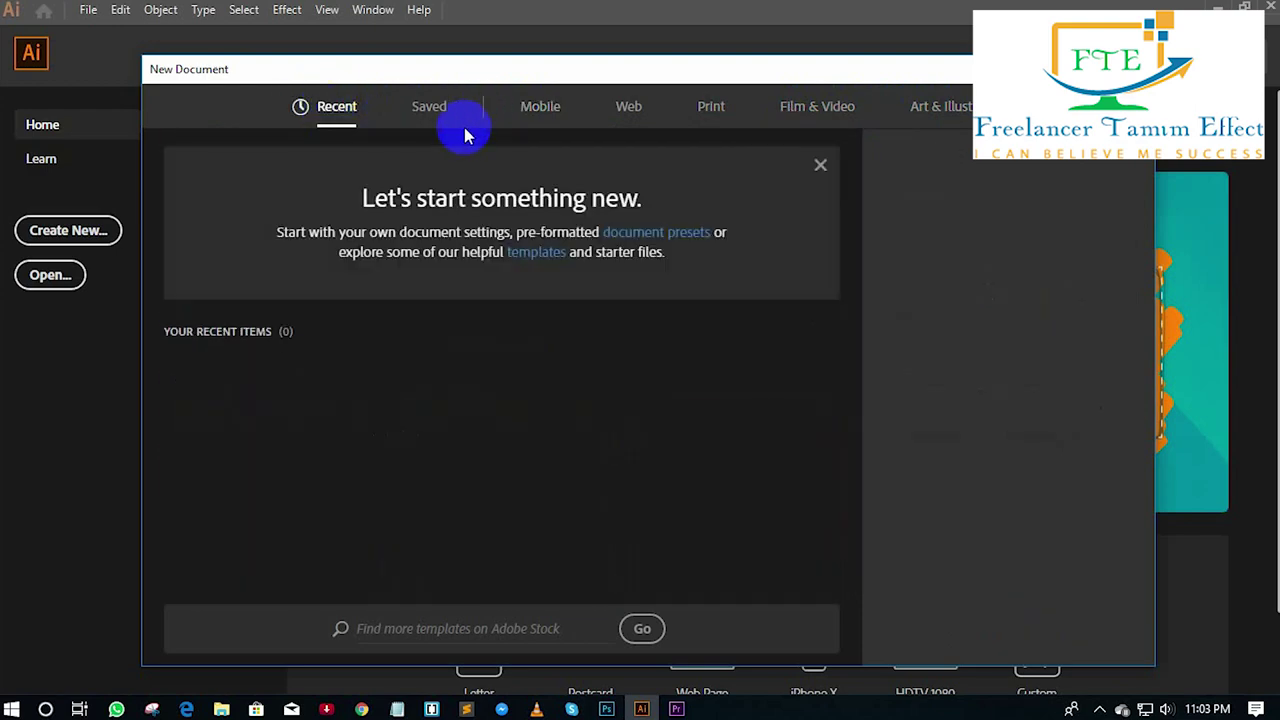
key("Escape")
left_click(88, 10)
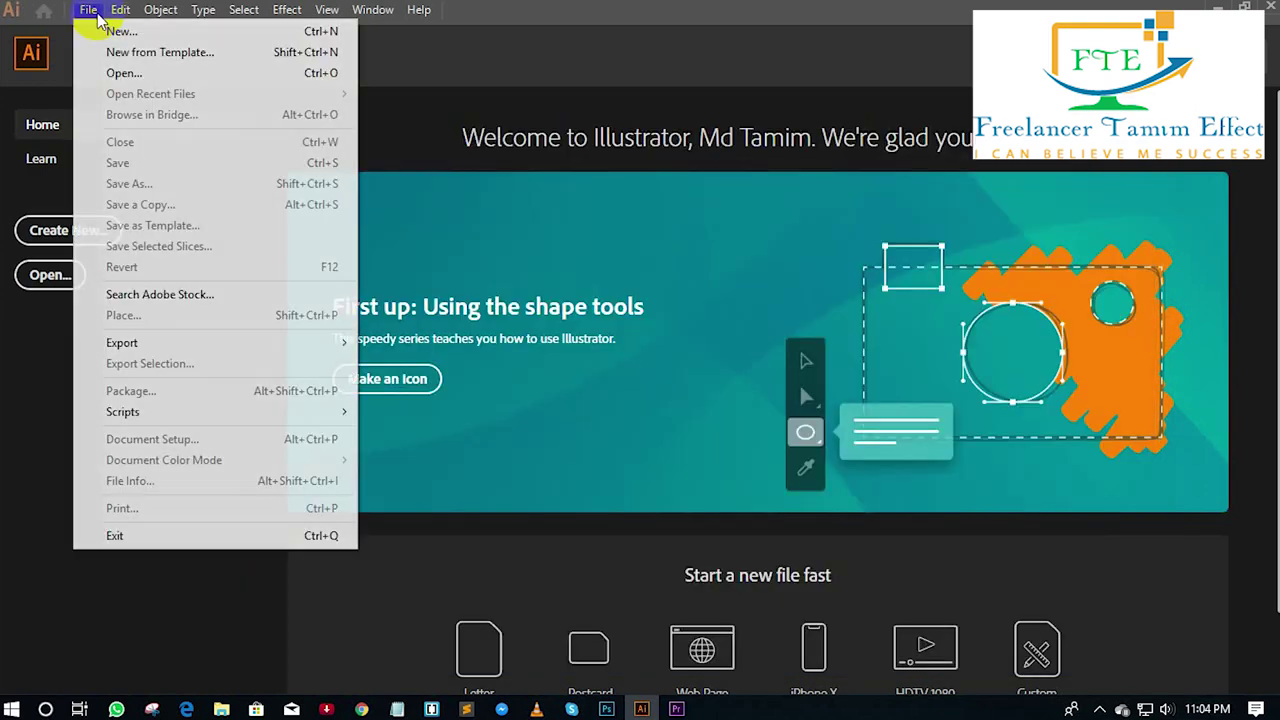
Step: Reopen the New Document dialog and select its 1000 px Width value
left_click(108, 31)
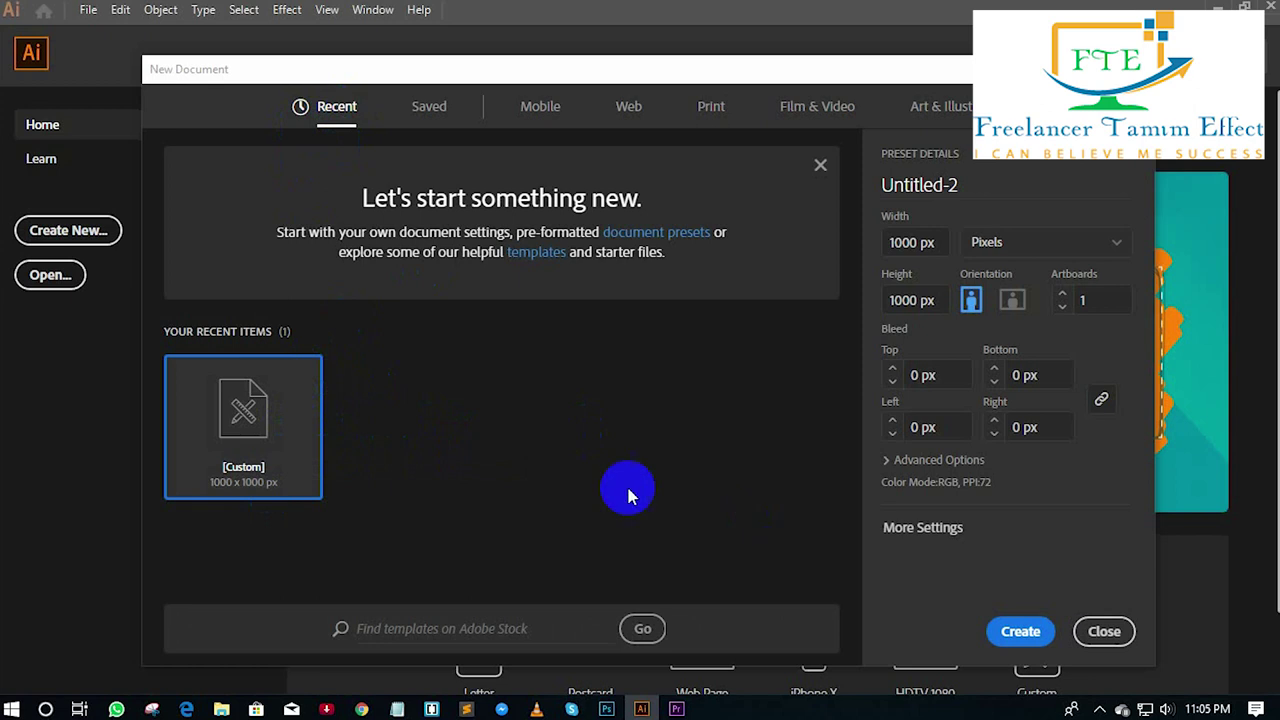
left_click_drag(938, 241, 892, 242)
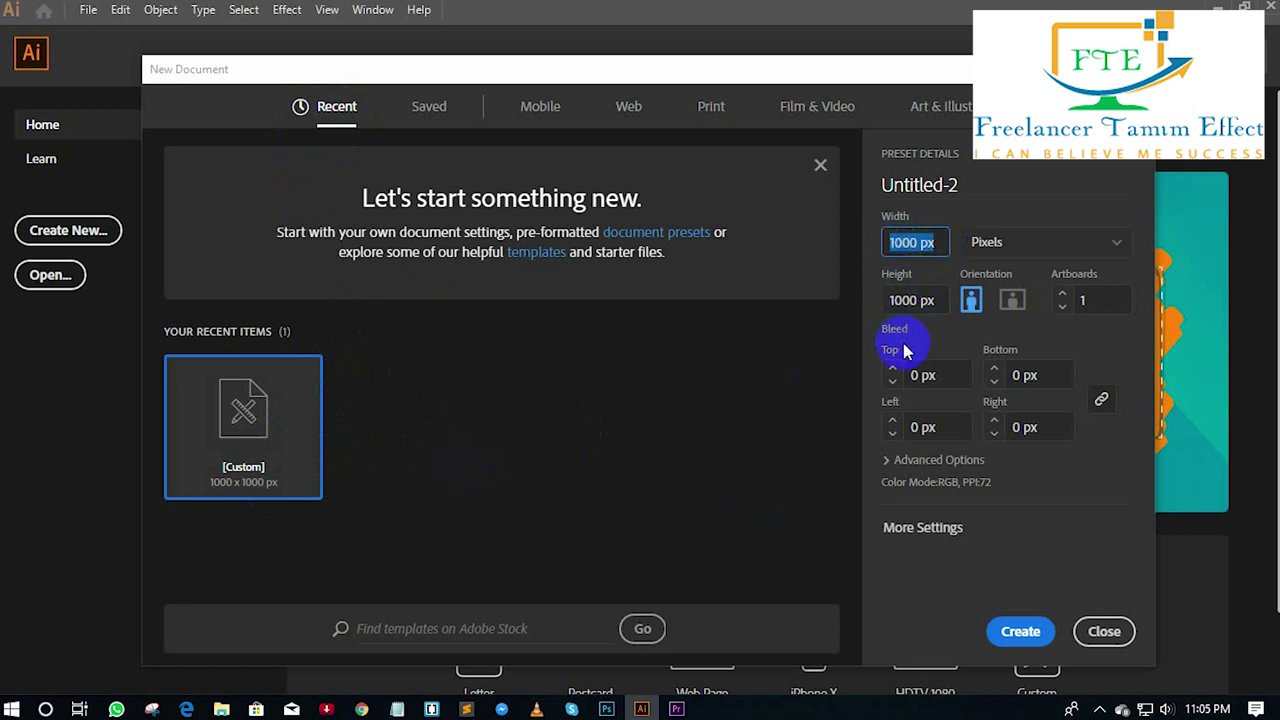
Step: Re-enter 1000 for both Width and Height, then show the Pixels units list
key("BackSpace")
type("1000")
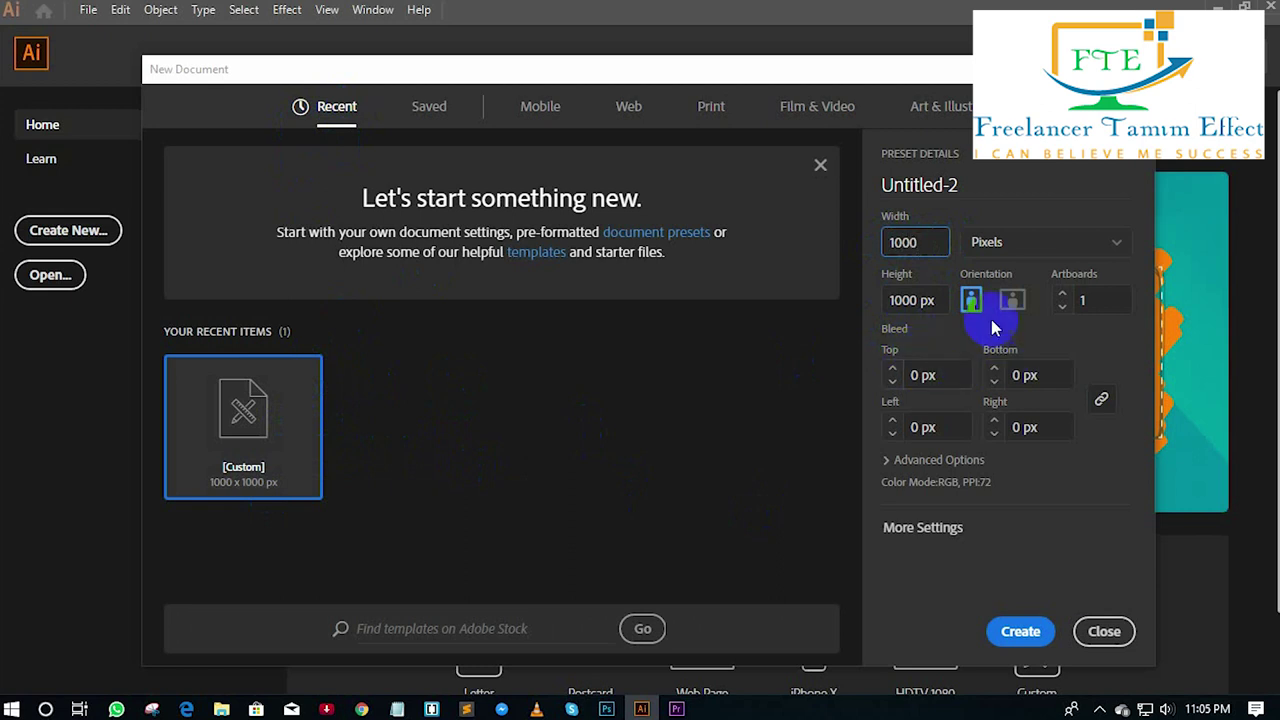
left_click_drag(936, 300, 890, 298)
key("BackSpace")
type("1000")
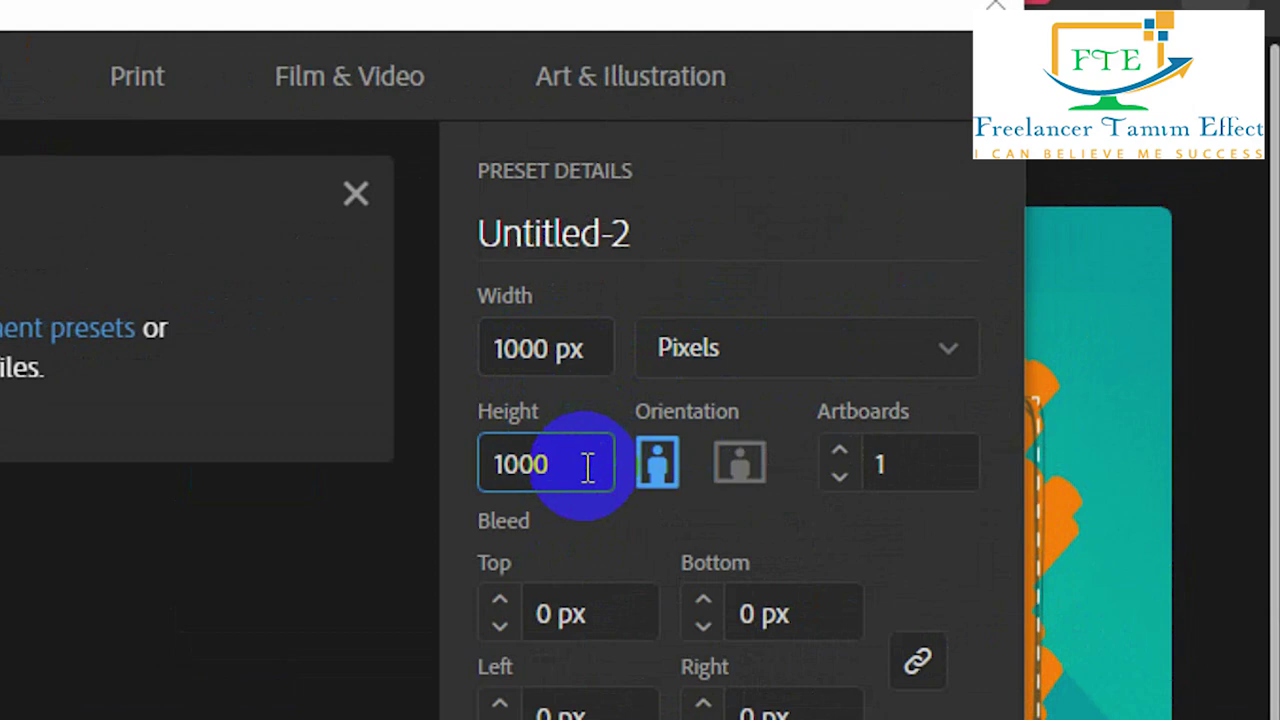
left_click(722, 368)
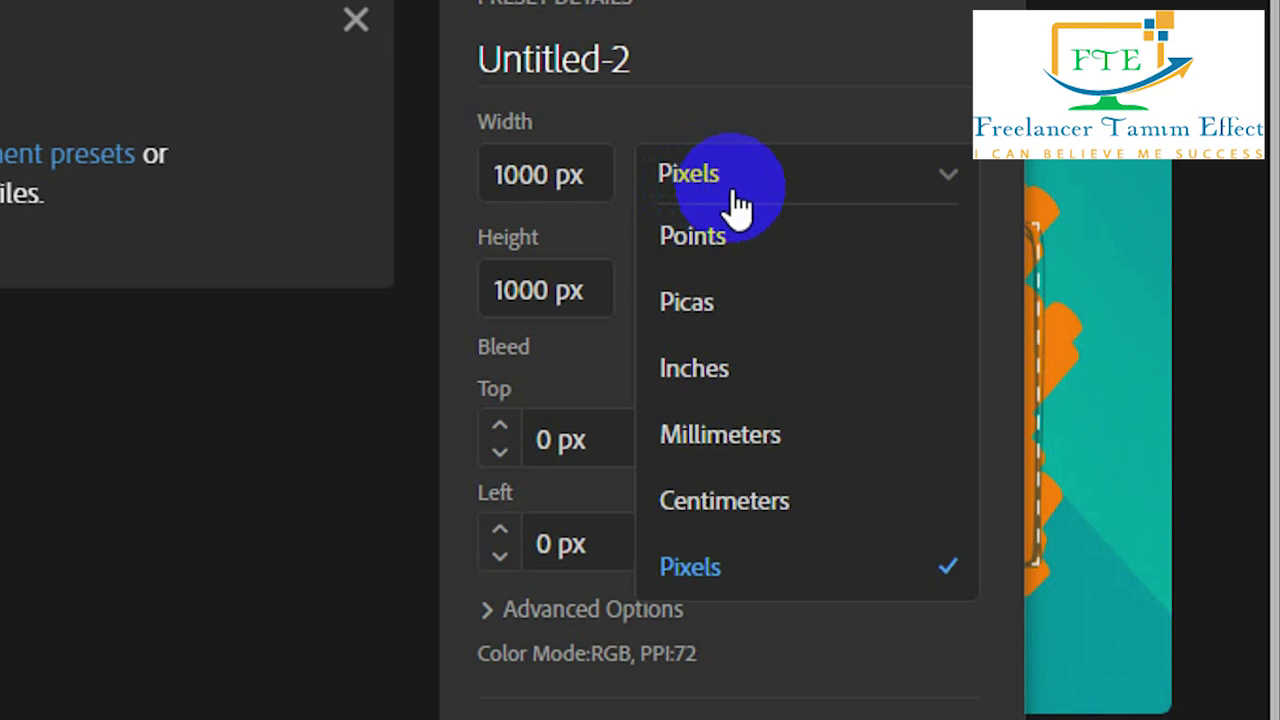
Step: Keep Pixels units, try another orientation, and return the artboard count to 1
left_click(858, 545)
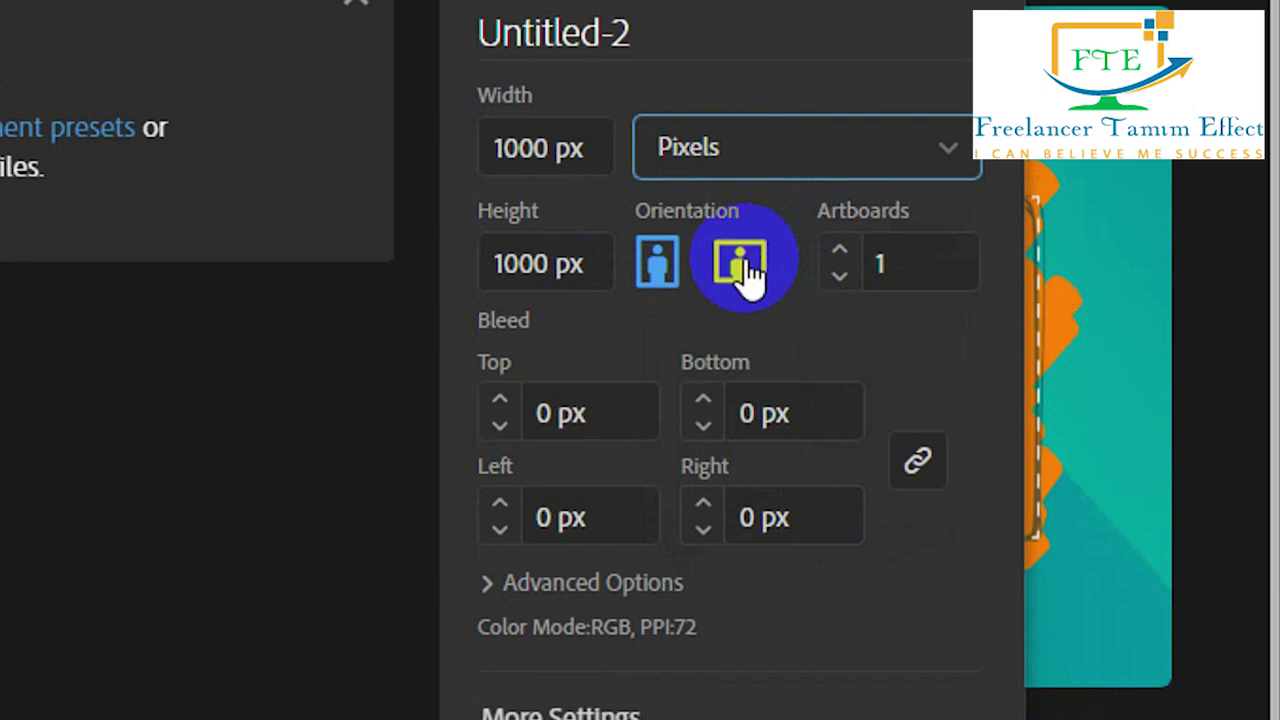
left_click(657, 265)
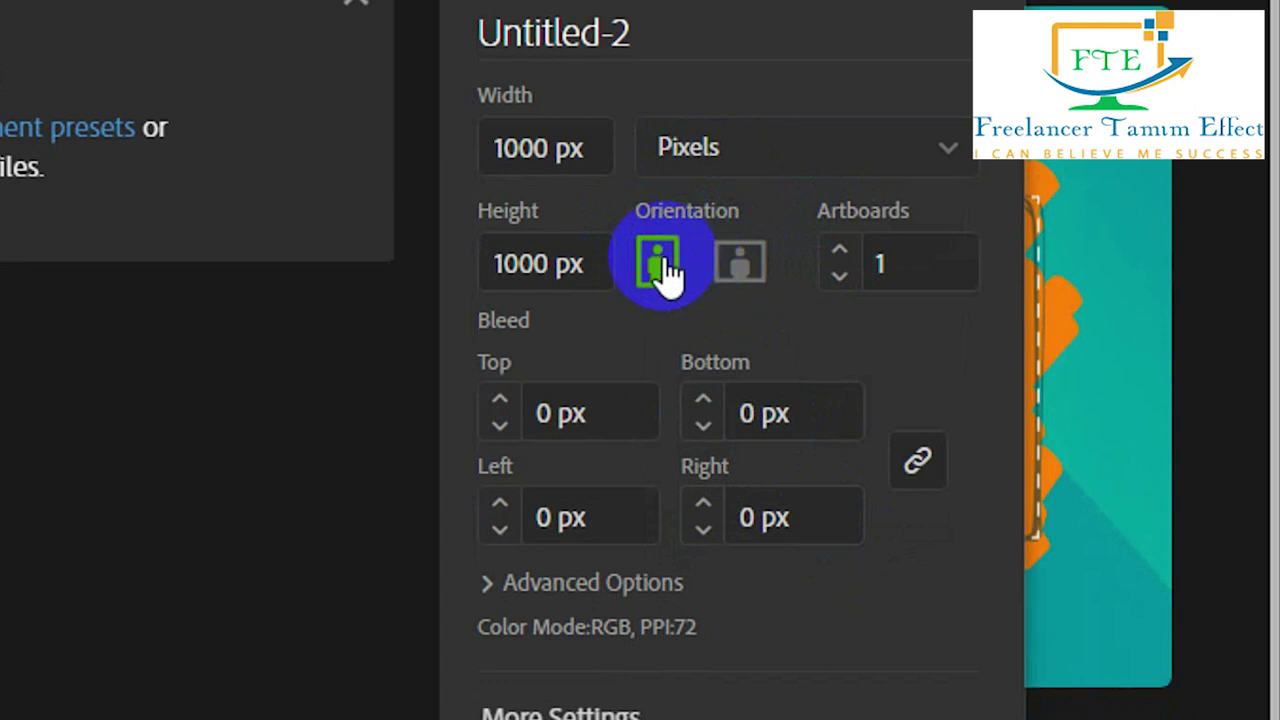
left_click(839, 252)
left_click(839, 252)
left_click(839, 260)
left_click(839, 278)
left_click(839, 278)
left_click(839, 278)
scroll(637, 580, "down", 2)
scroll(580, 600, "down", 2)
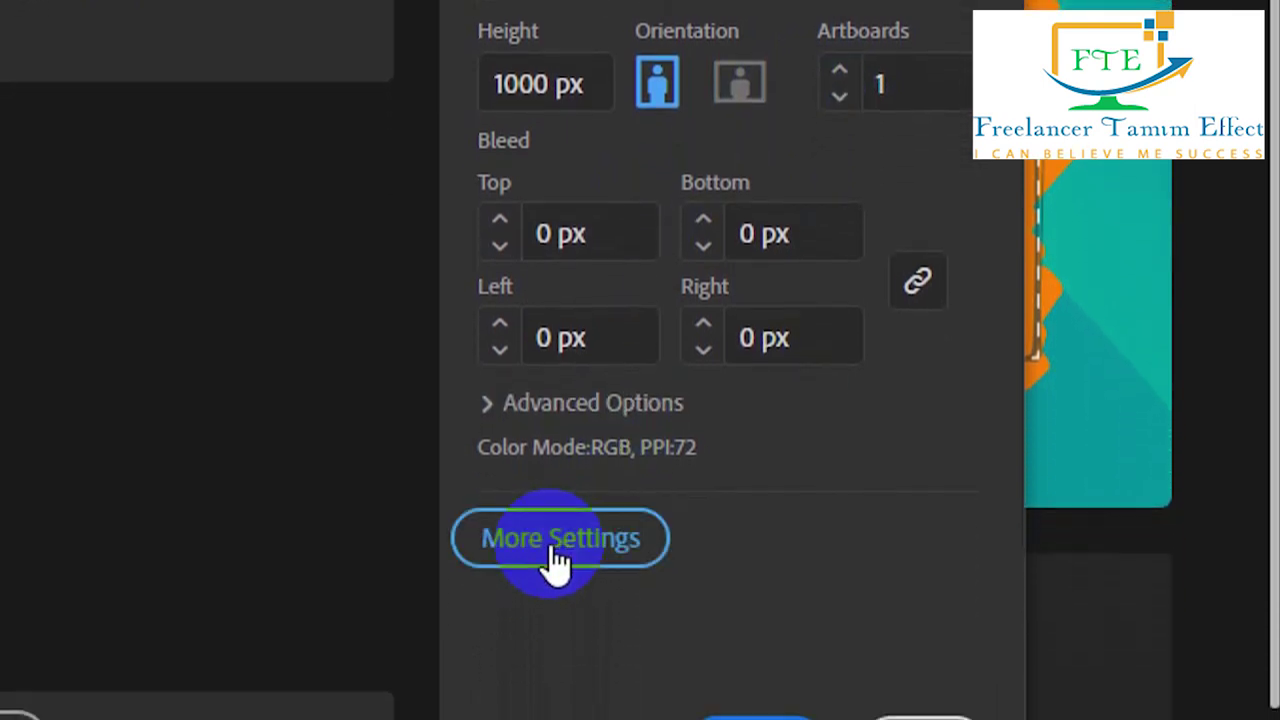
Step: Create the document keeping Custom profile, RGB colour and Screen (72 ppi) raster effects
left_click(553, 562)
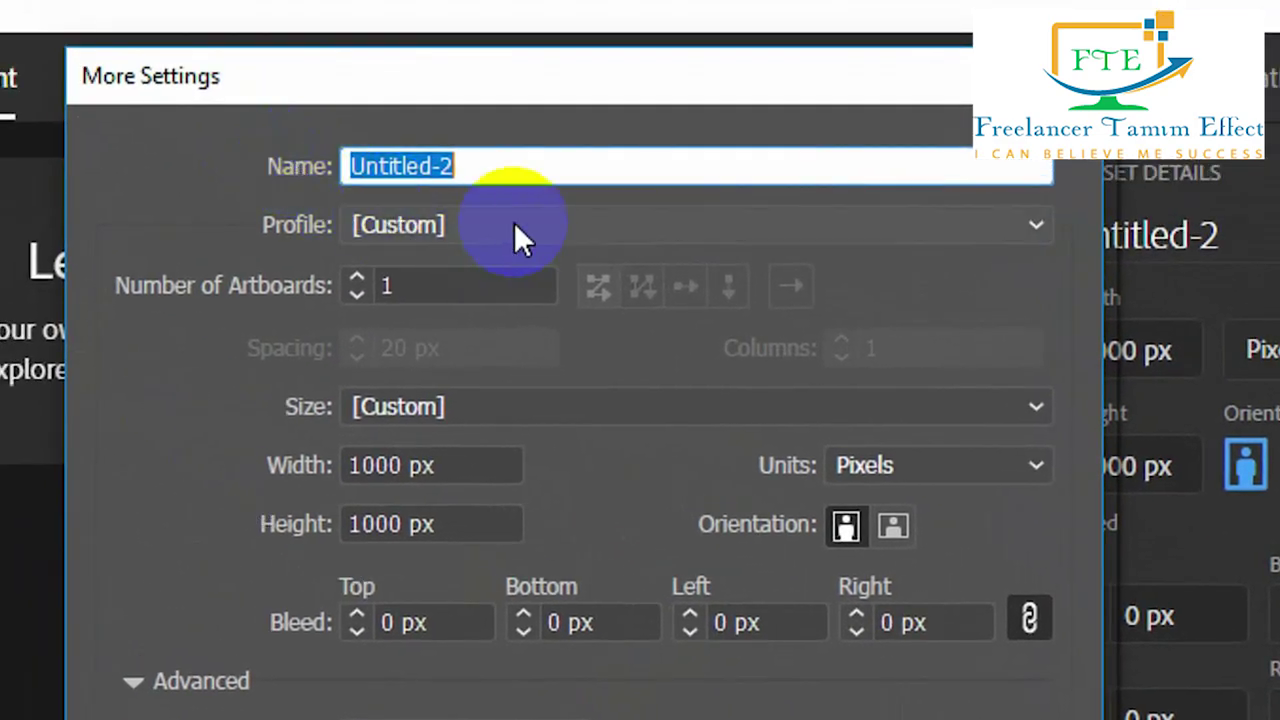
left_click(514, 224)
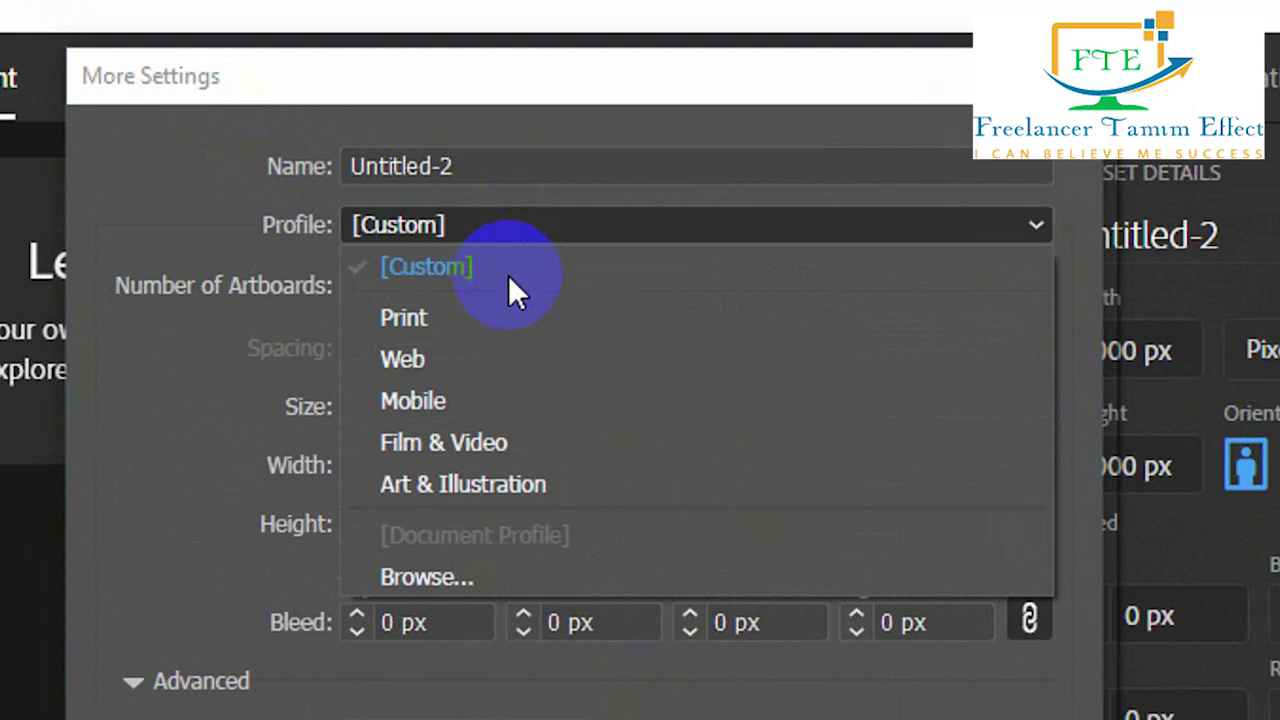
left_click(652, 229)
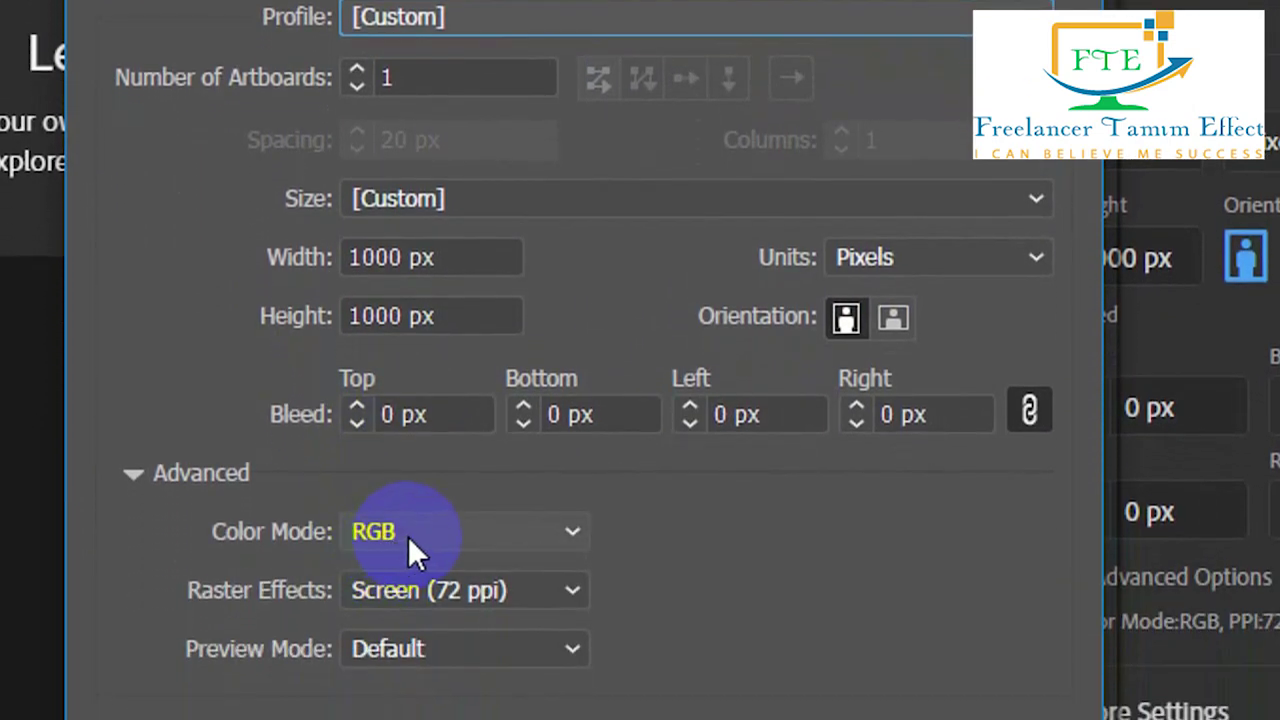
left_click(408, 536)
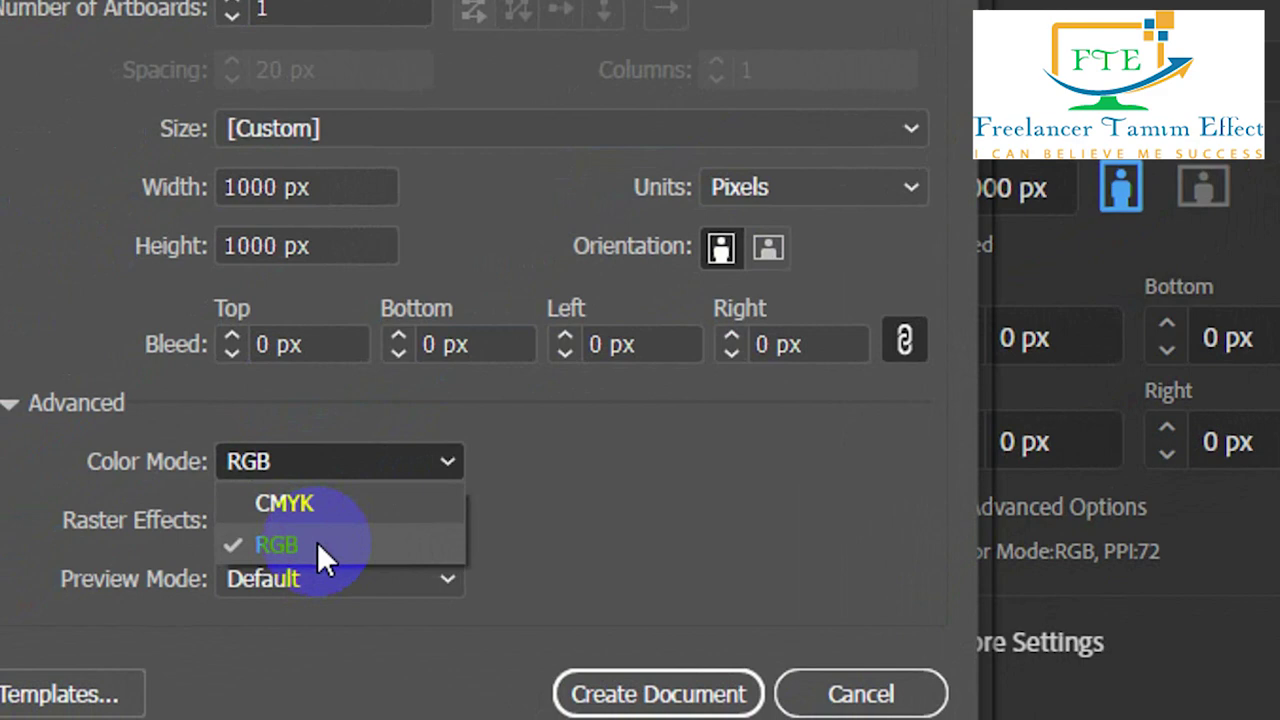
left_click(317, 542)
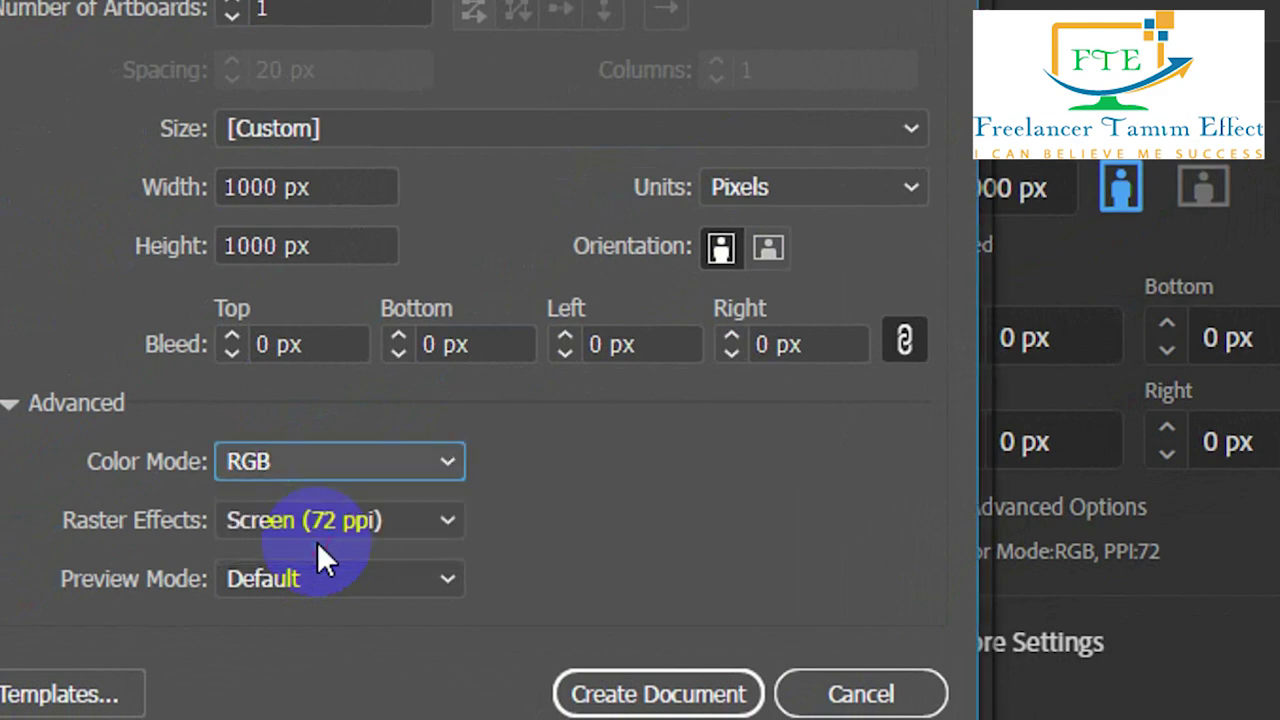
left_click(387, 517)
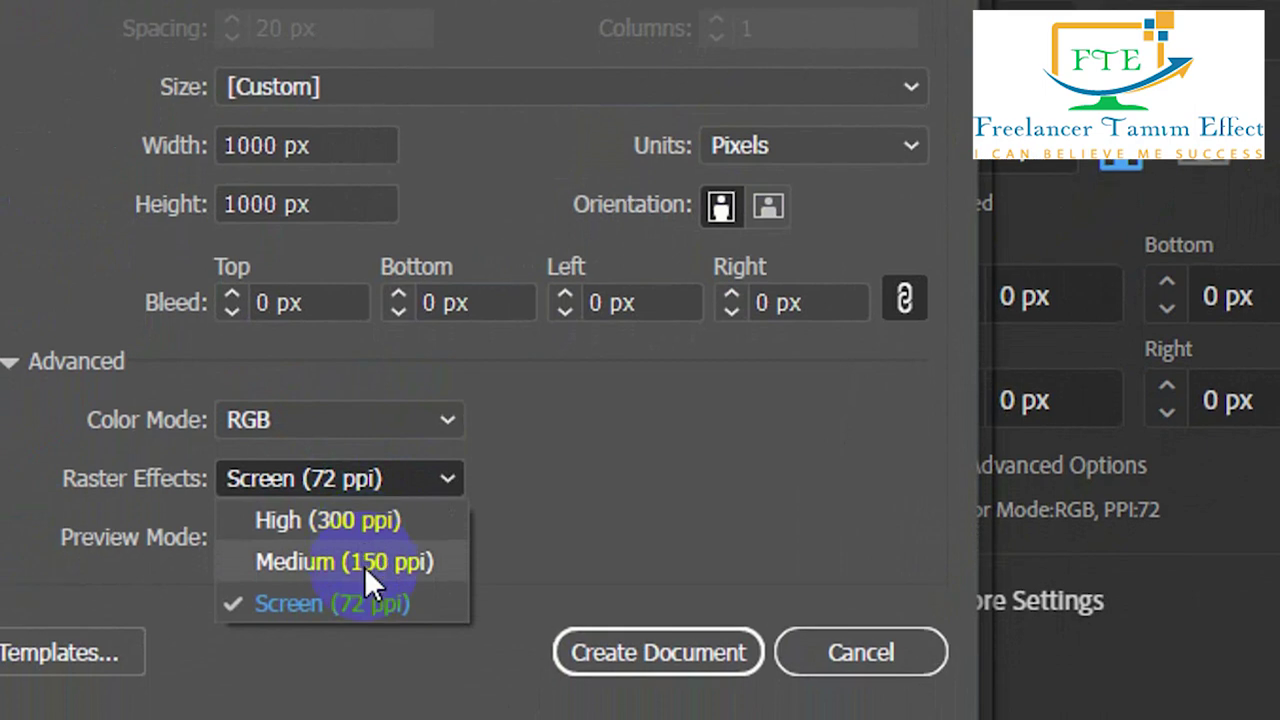
left_click(622, 462)
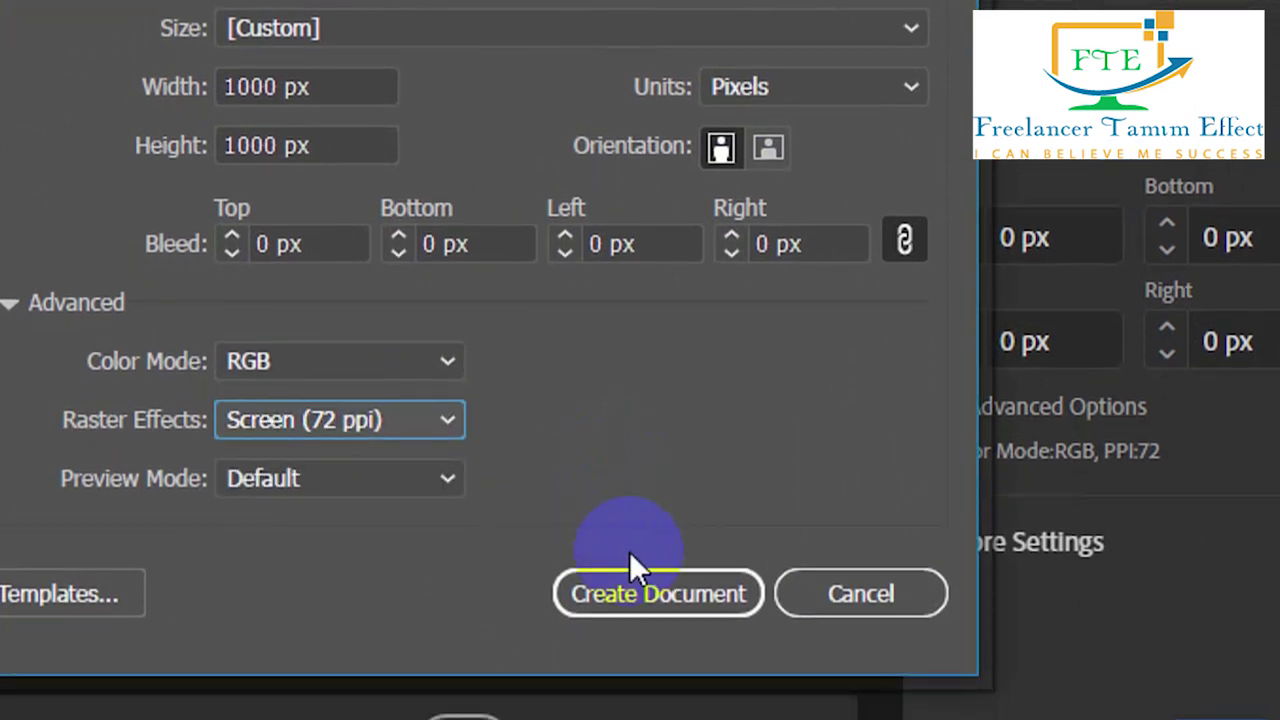
left_click(636, 548)
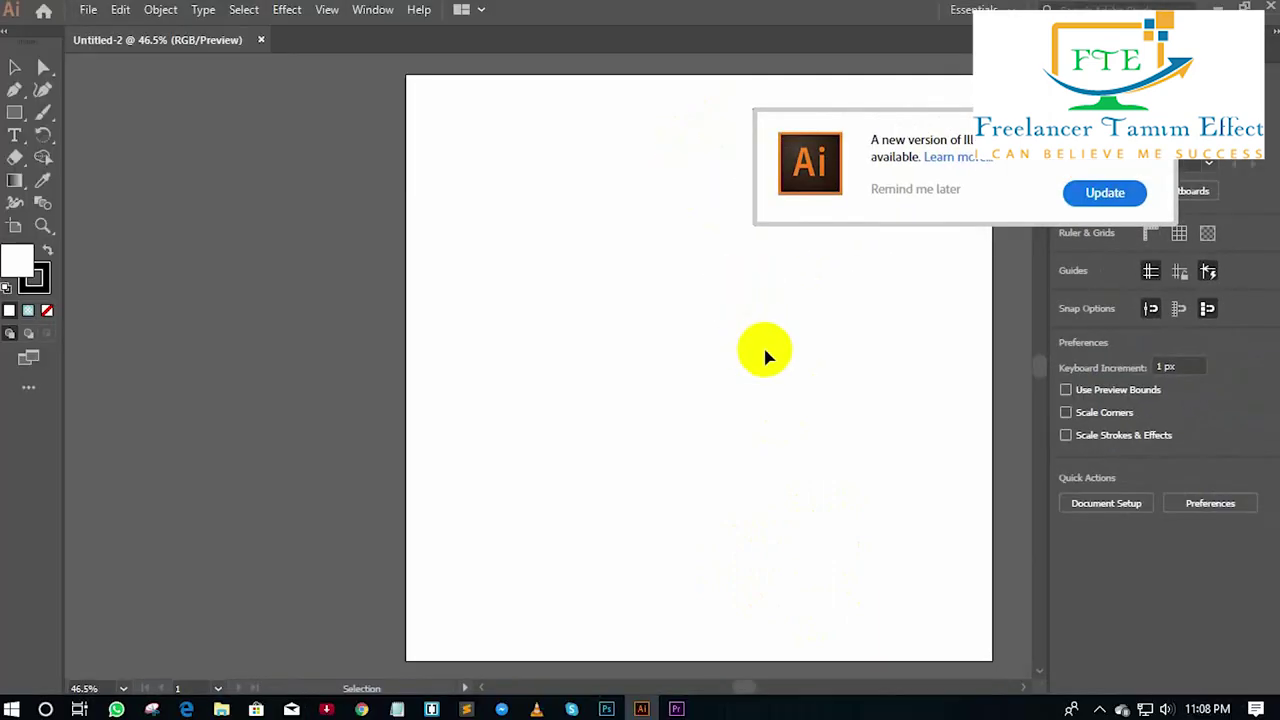
Step: Pan the Untitled-2 artboard left and follow the update notification's Learn more link
mouse_move(740, 376)
left_mouse_down()
mouse_move(615, 402)
mouse_move(583, 381)
left_mouse_up()
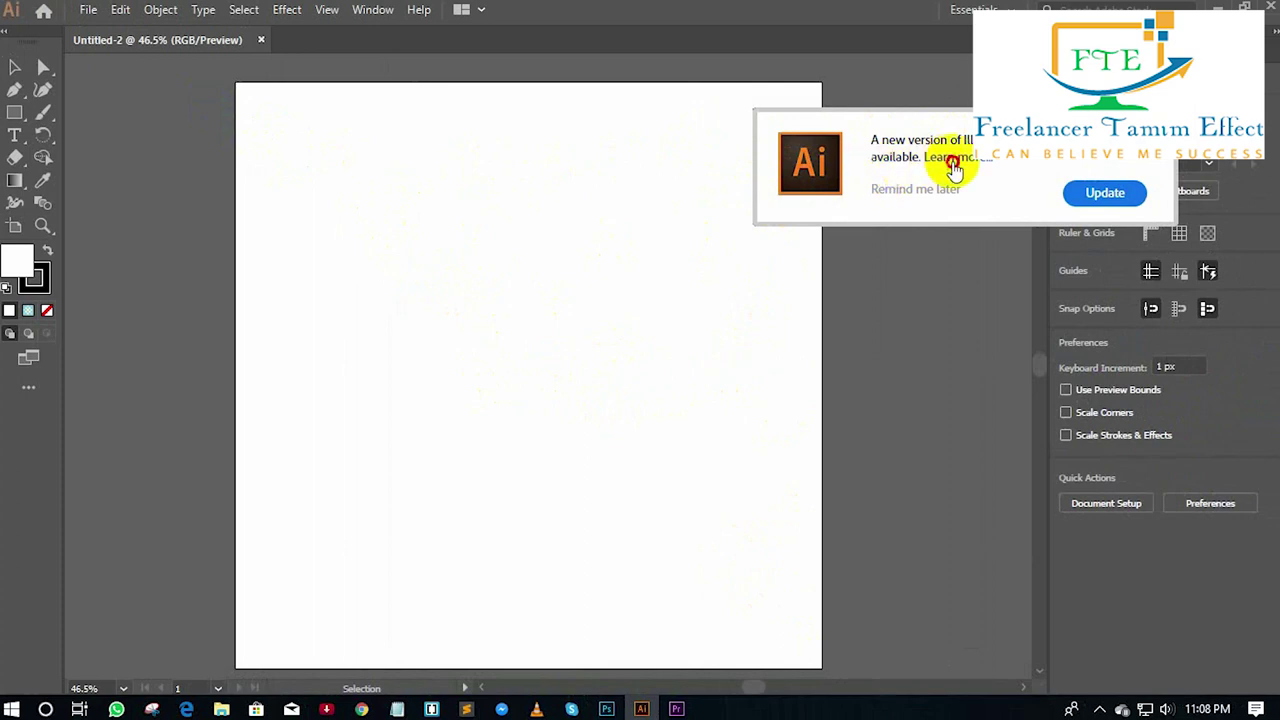
left_click(953, 168)
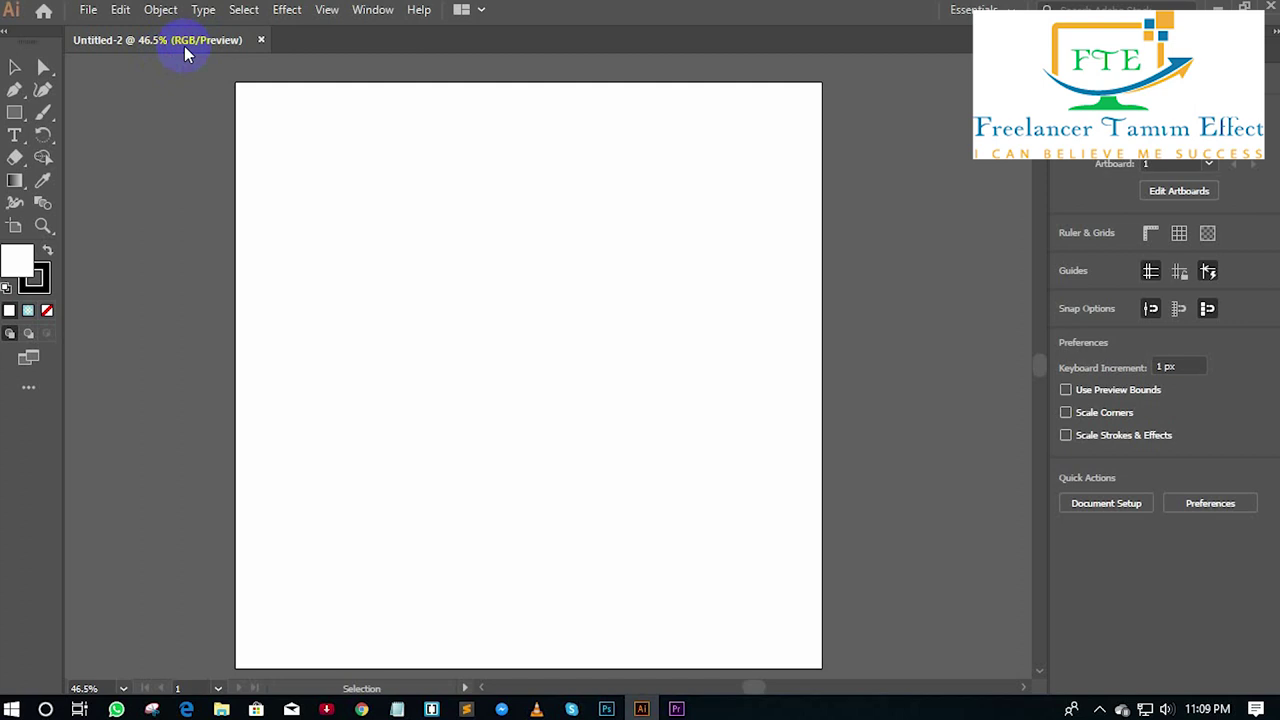
left_click(321, 164)
Step: Start a new Untitled-3 document from the File menu and move its dialog up-left
left_click(90, 12)
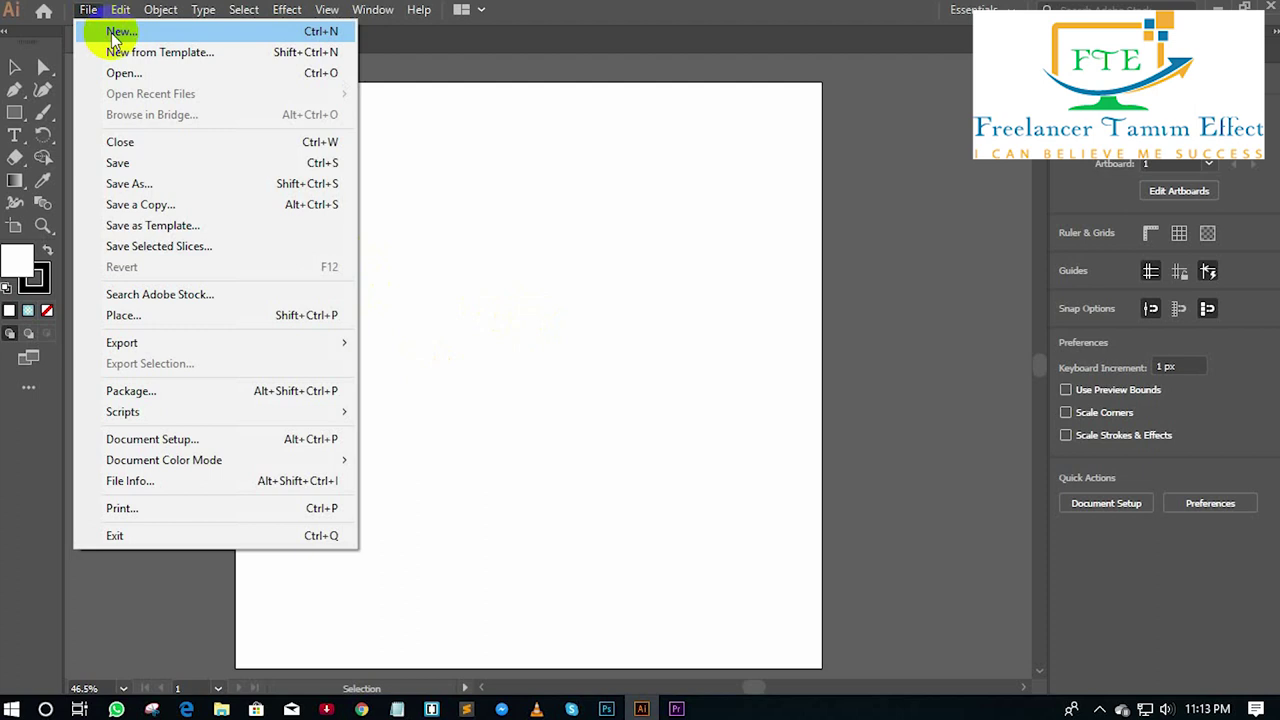
left_click(118, 33)
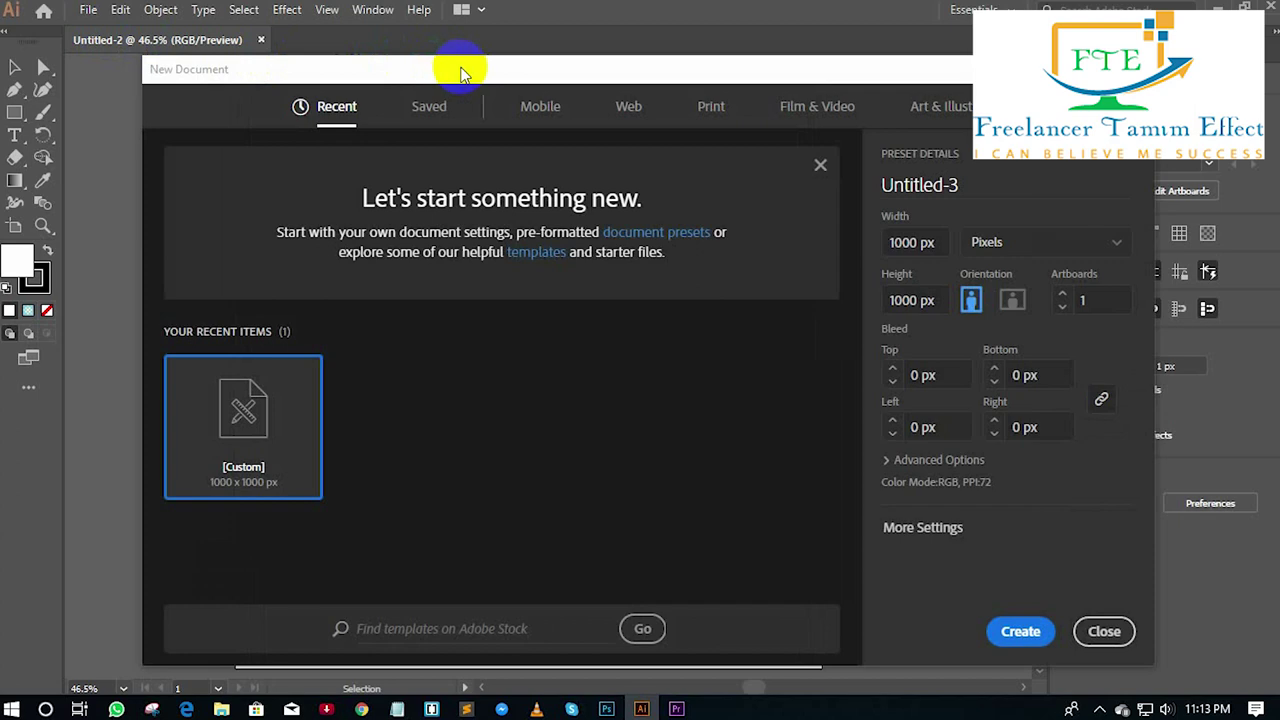
left_click_drag(457, 69, 382, 49)
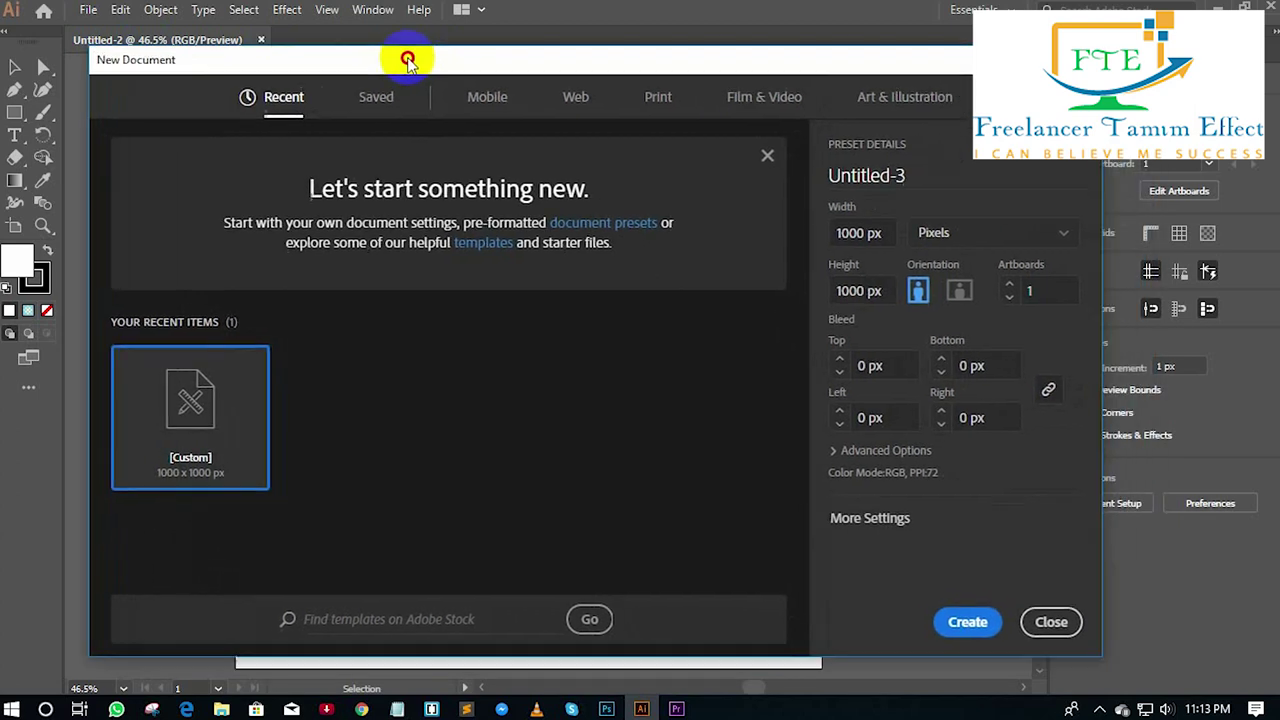
left_click_drag(382, 49, 397, 45)
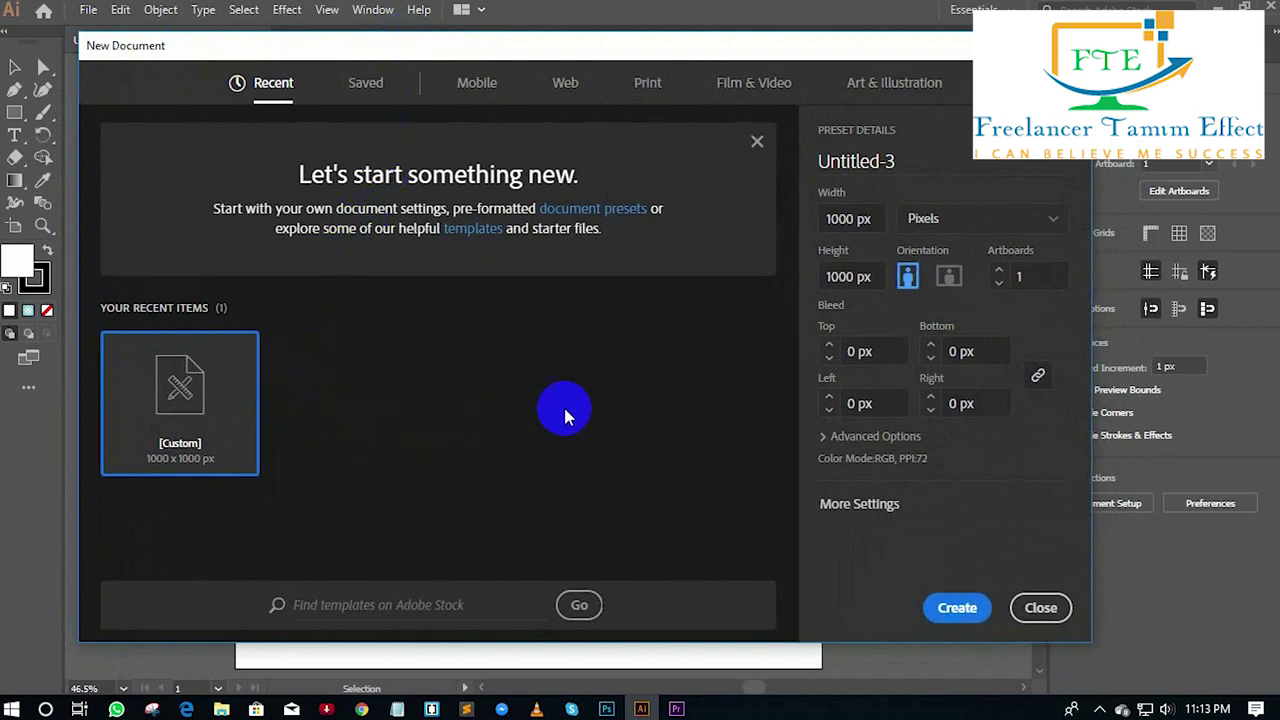
Step: Select the existing 1000 px Width value so it can be replaced
left_click(850, 222)
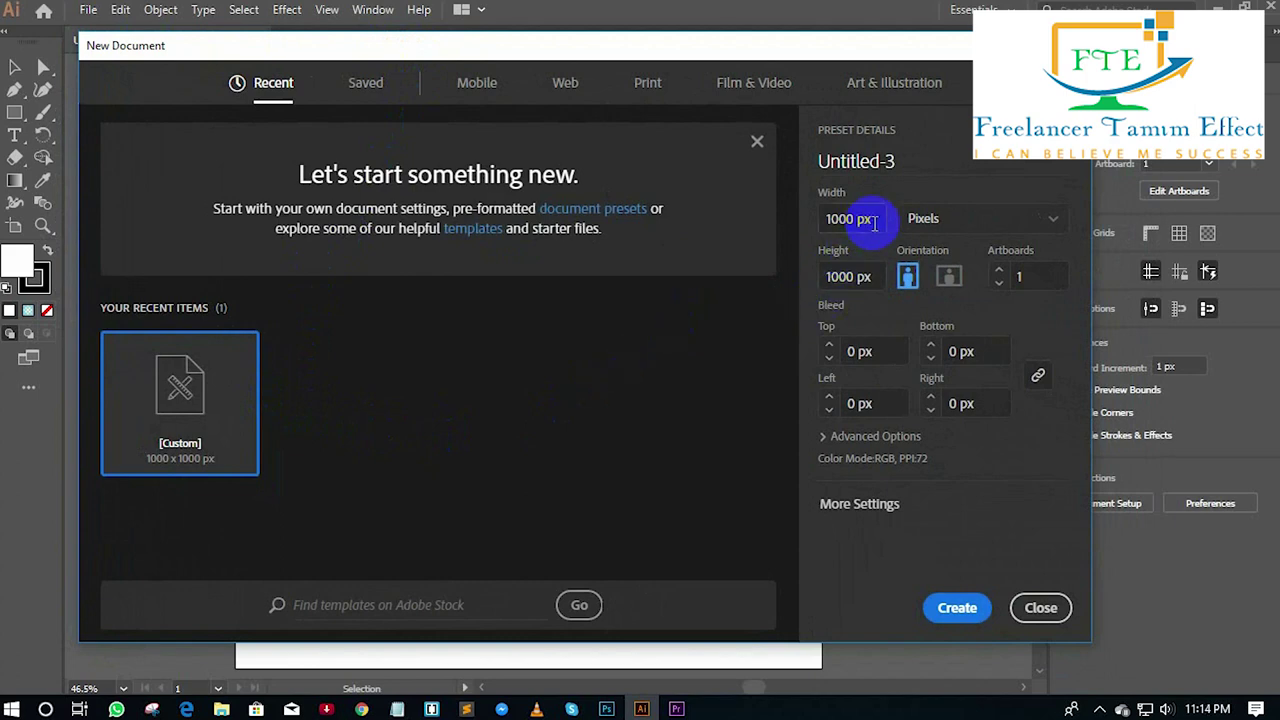
left_click_drag(870, 222, 826, 222)
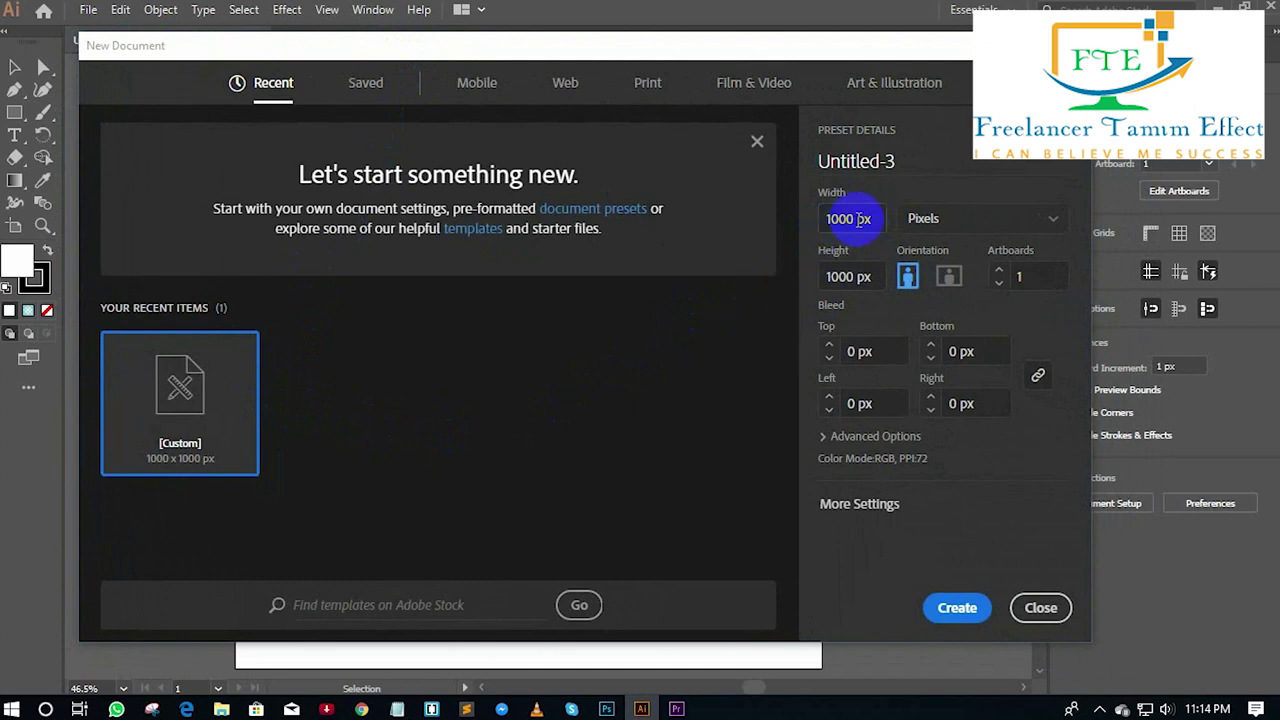
left_click(840, 222)
mouse_move(857, 218)
left_mouse_down()
mouse_move(810, 218)
mouse_move(823, 222)
left_mouse_up()
left_click(840, 222)
left_click(829, 232)
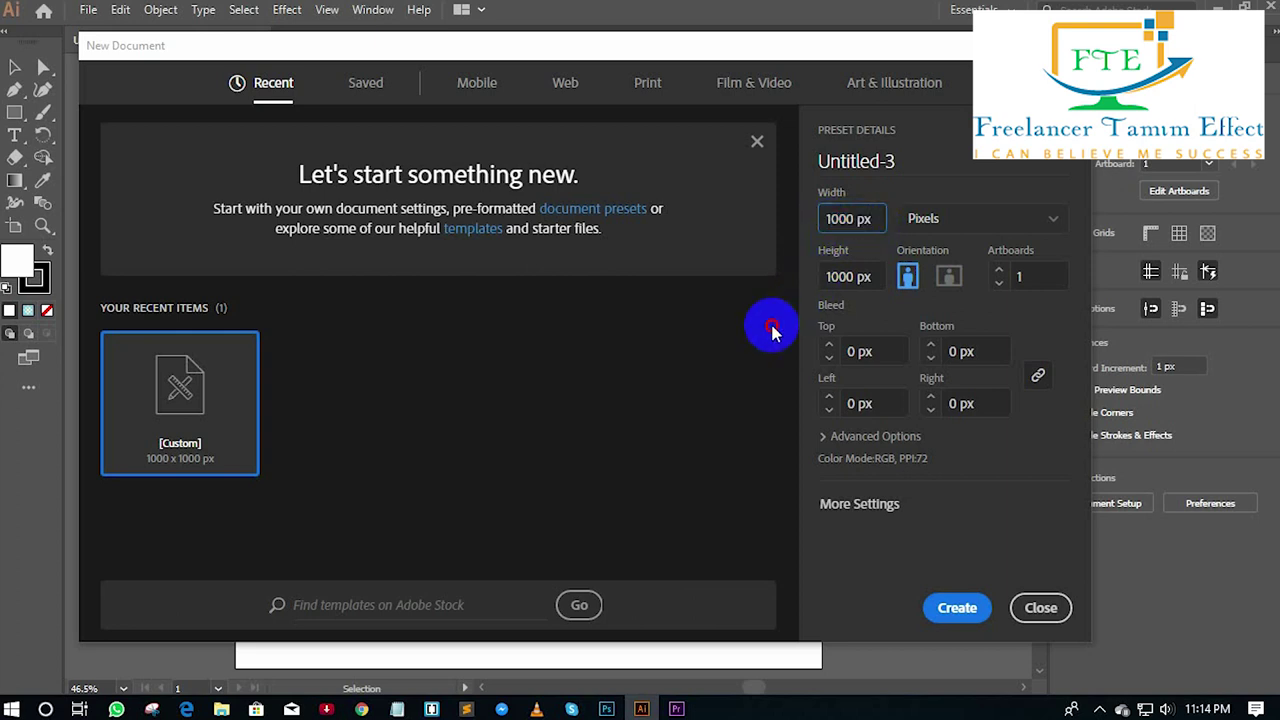
double_click(829, 222)
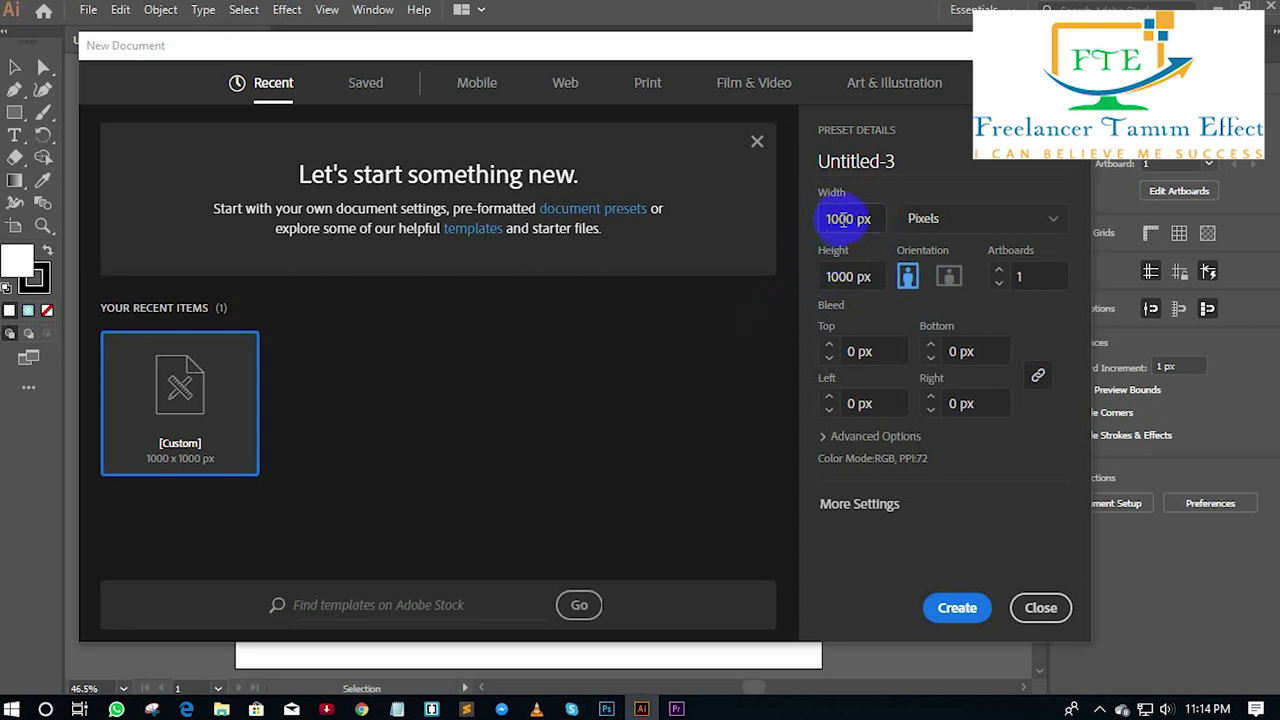
left_click(871, 219)
double_click(840, 219)
left_click(872, 219)
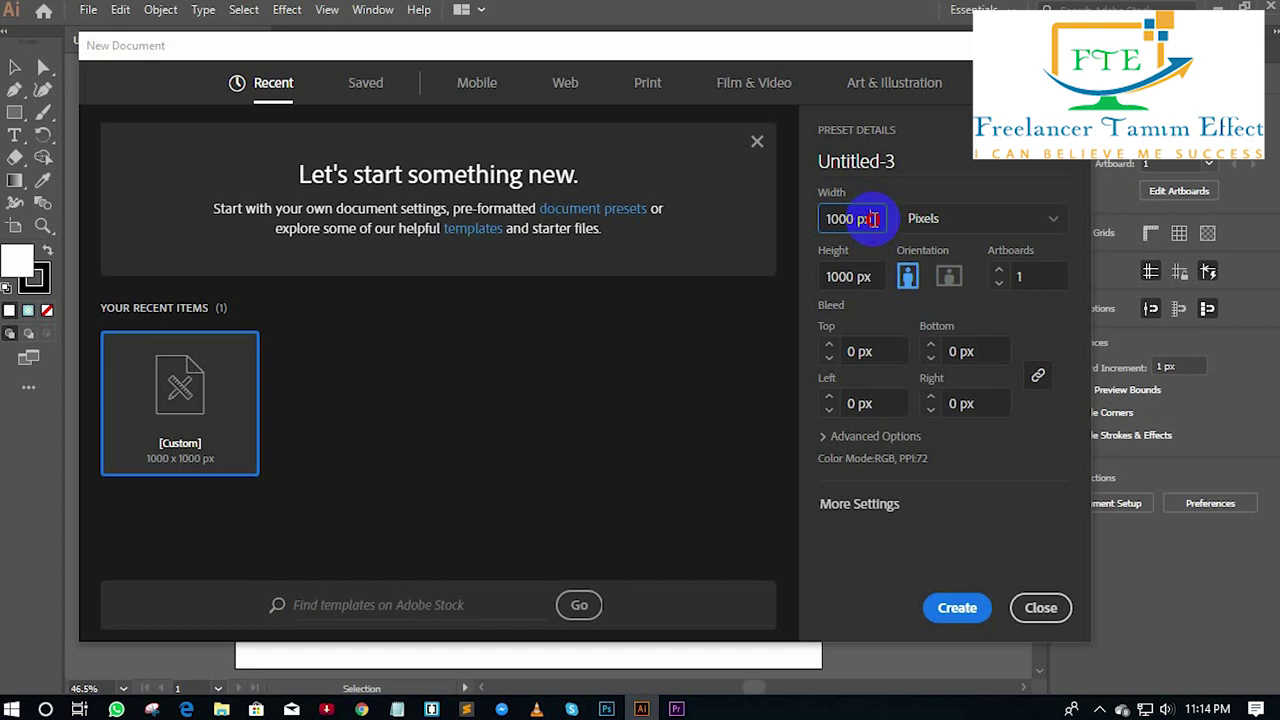
Step: Enter a width of 3.5 and a height of 2.25, units still Pixels
left_click(843, 277)
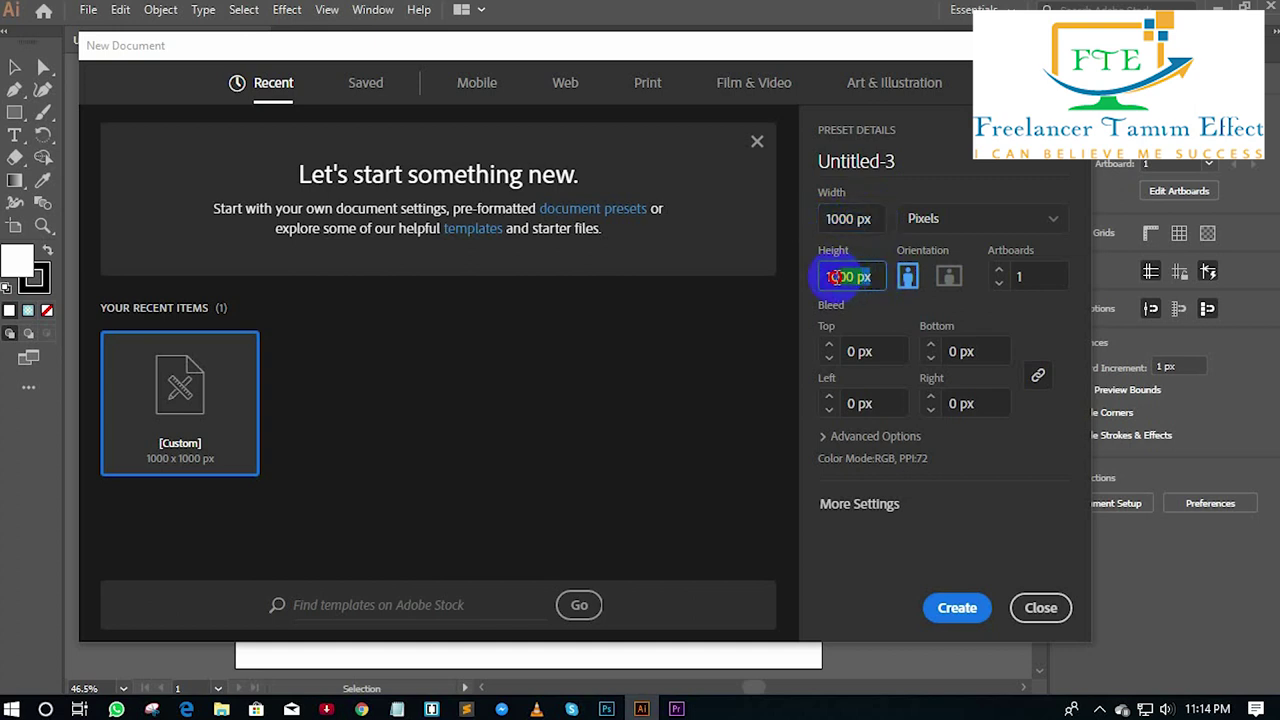
left_click(862, 217)
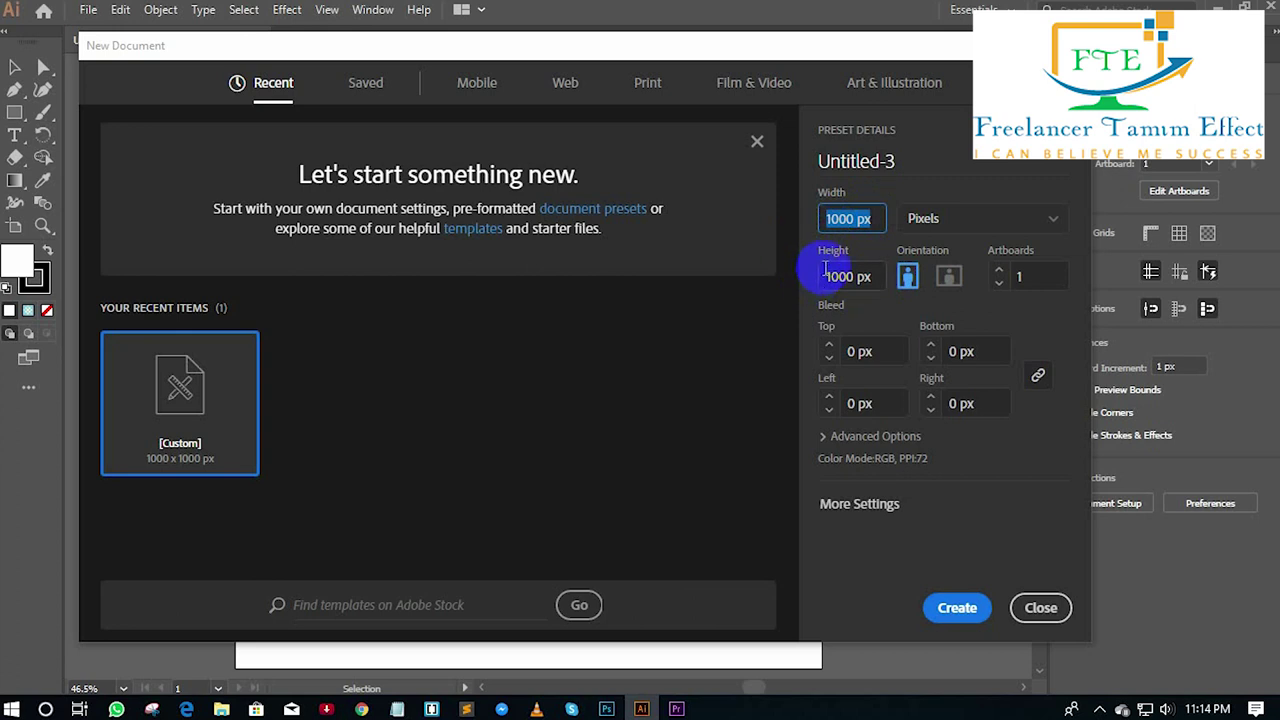
type("3,")
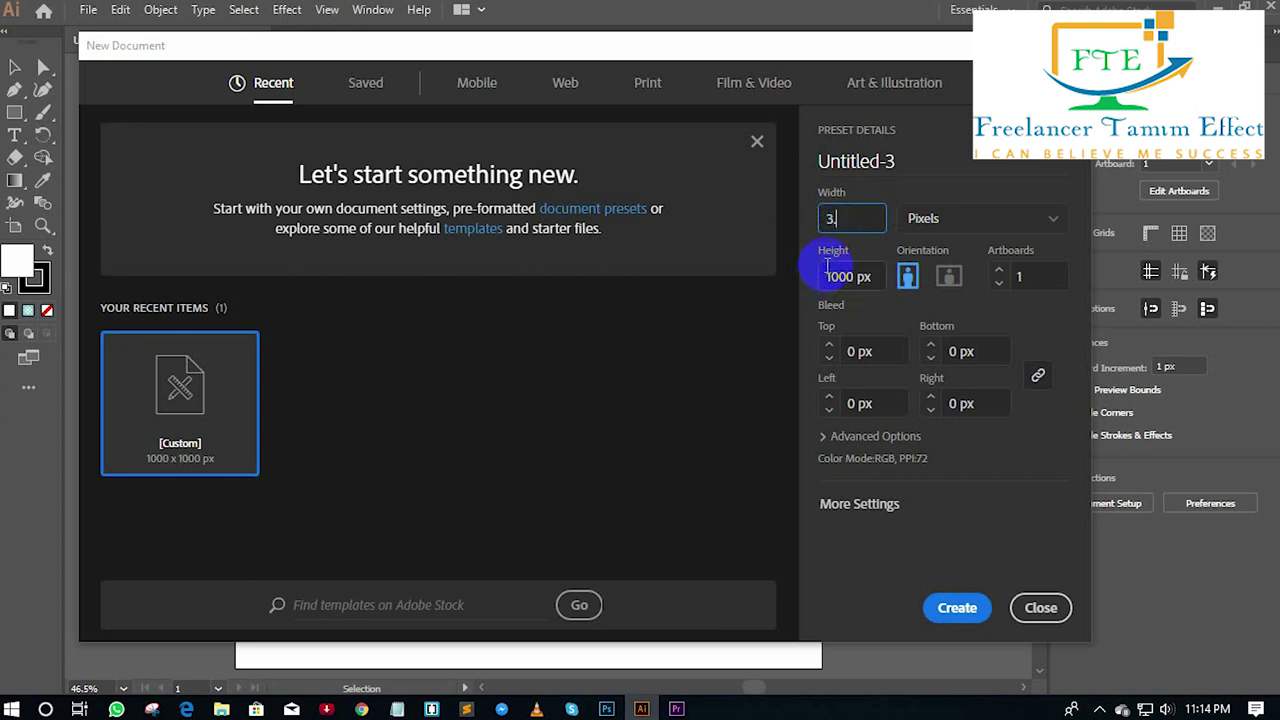
type("50")
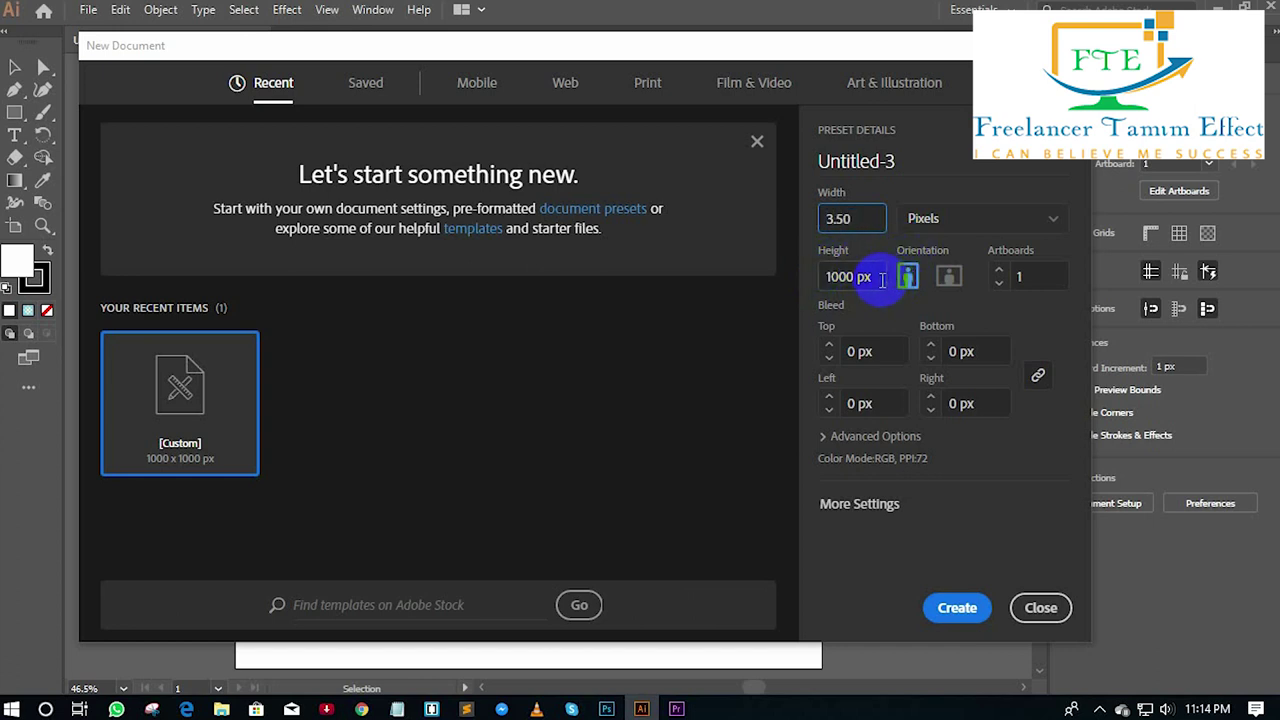
left_click(871, 277)
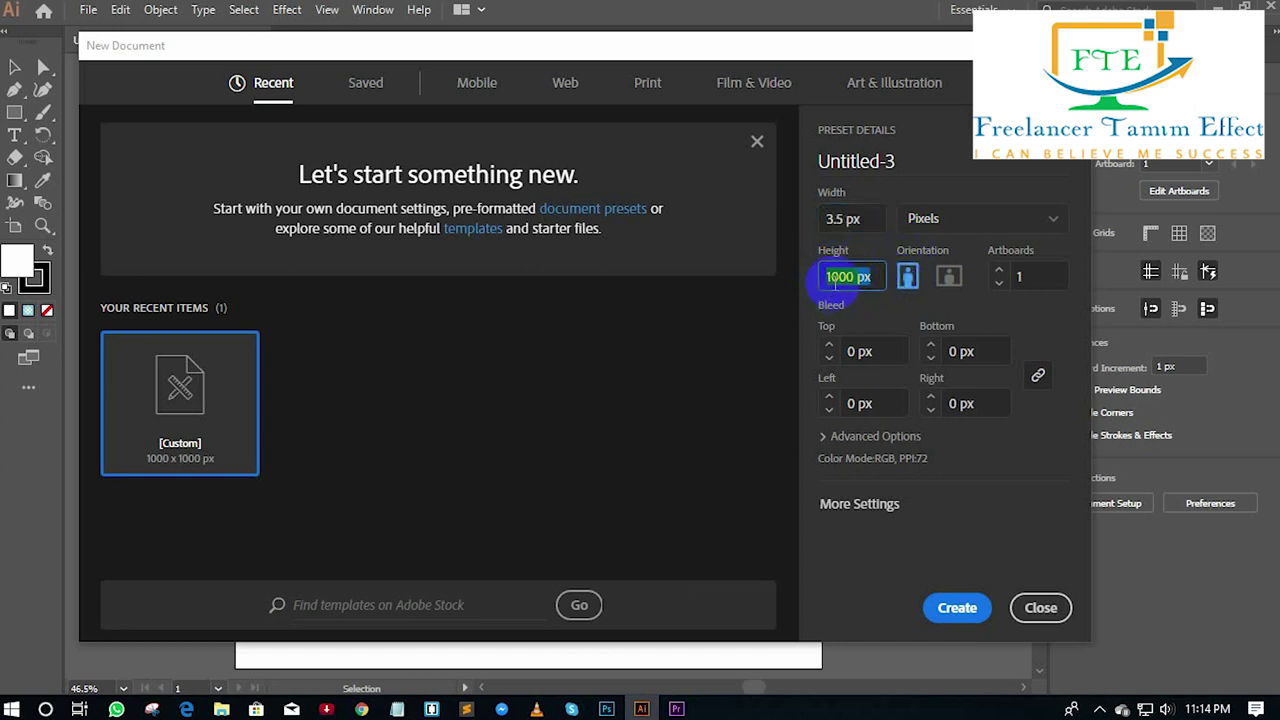
type("2")
type(".25")
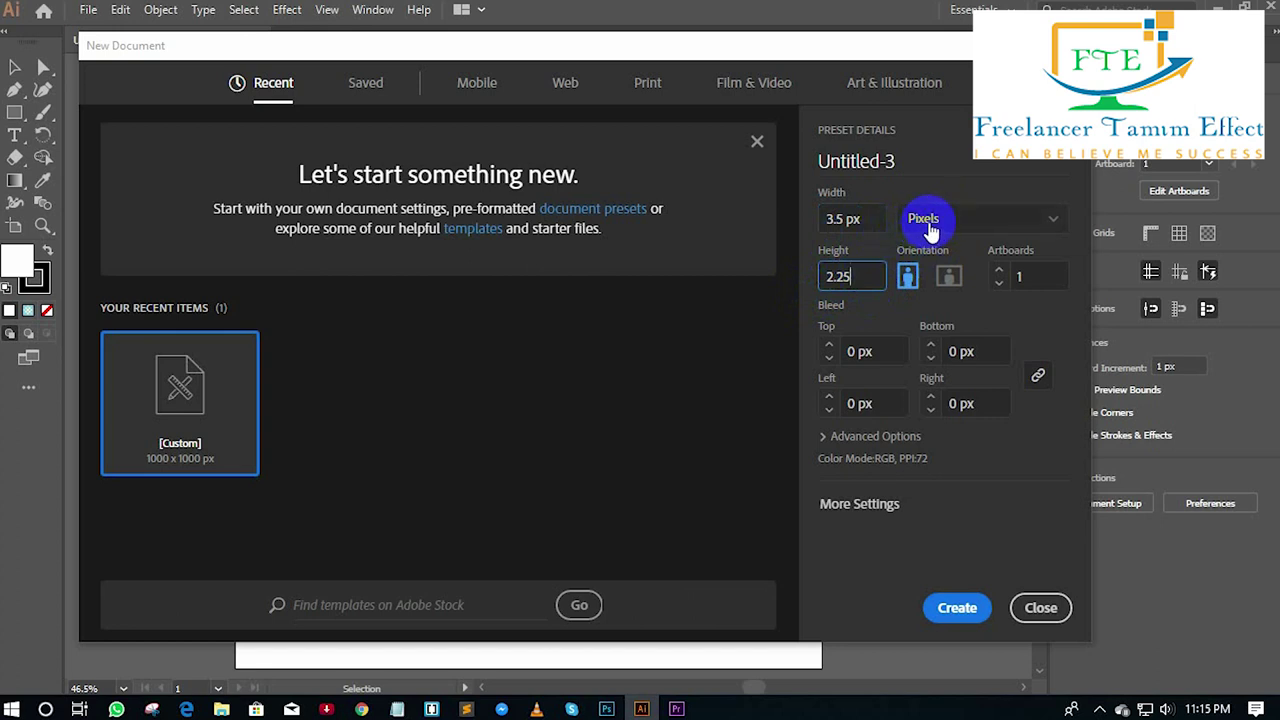
left_click(850, 218)
left_click(852, 276)
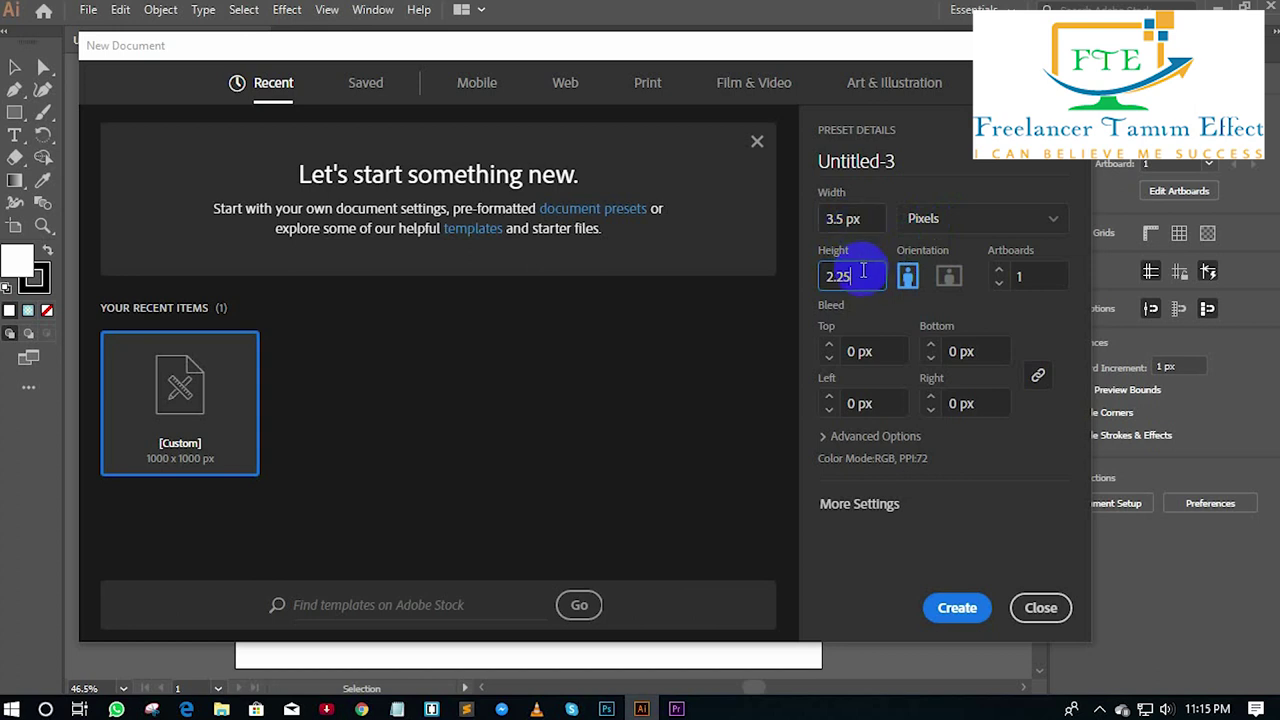
Step: Switch the units to Inches, enter width 3 and height 2.25, and dismiss the welcome banner
left_click(928, 228)
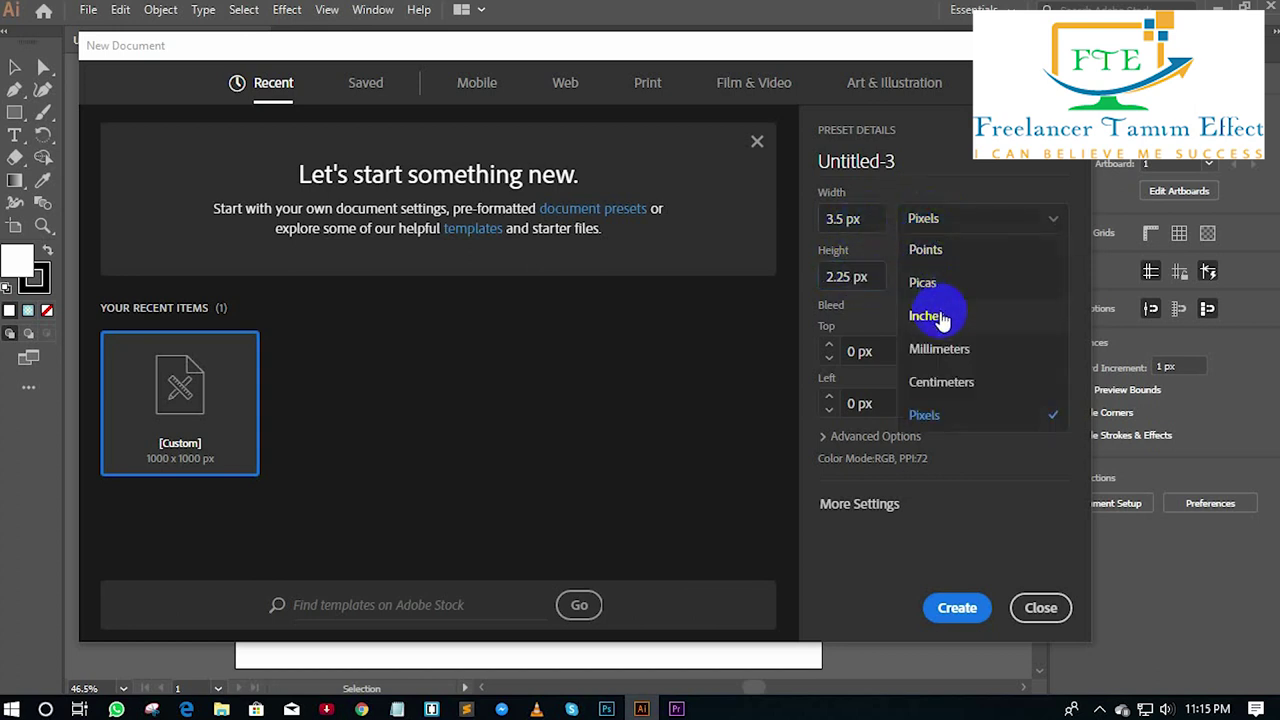
left_click(937, 318)
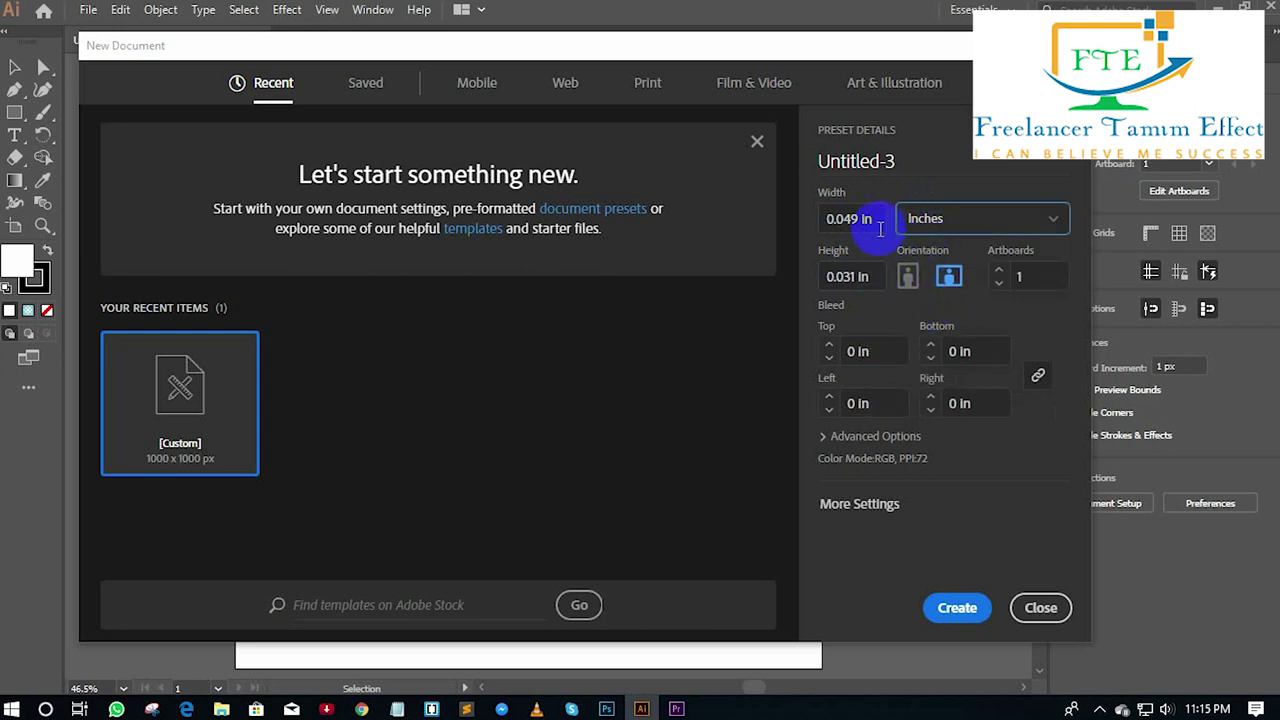
left_click_drag(880, 218, 771, 243)
type("3")
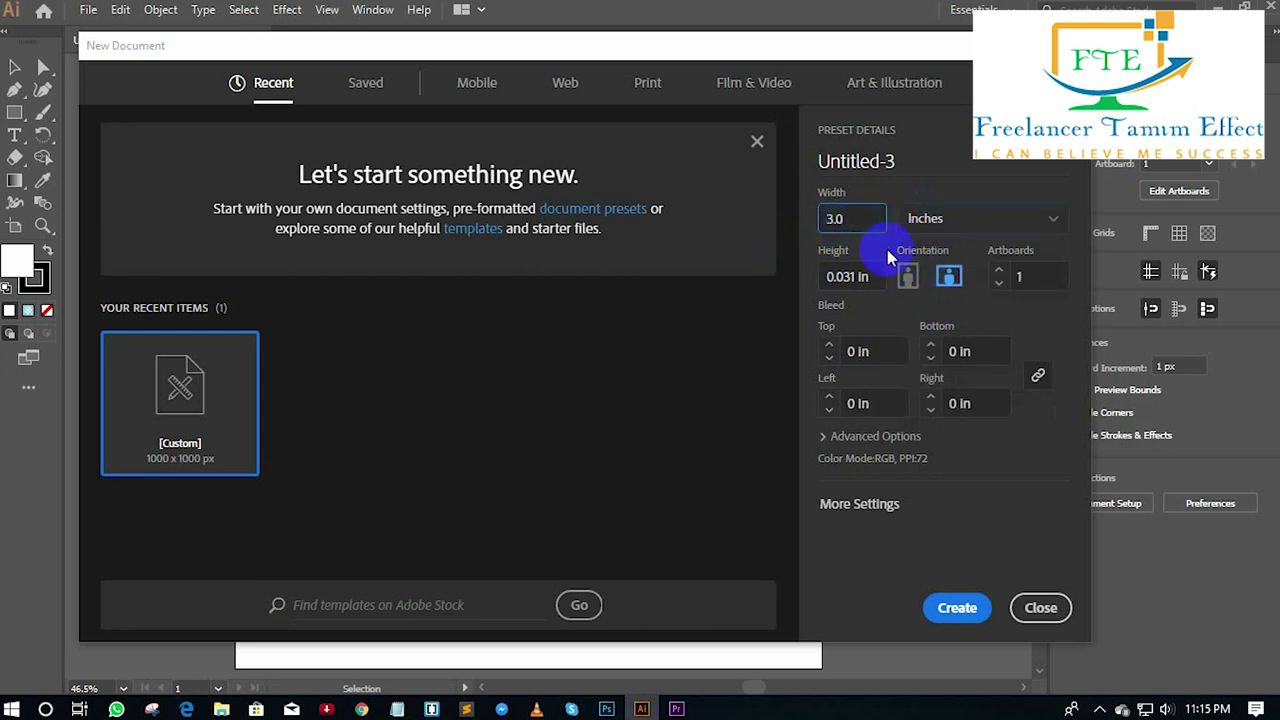
left_click_drag(860, 278, 818, 287)
type("2")
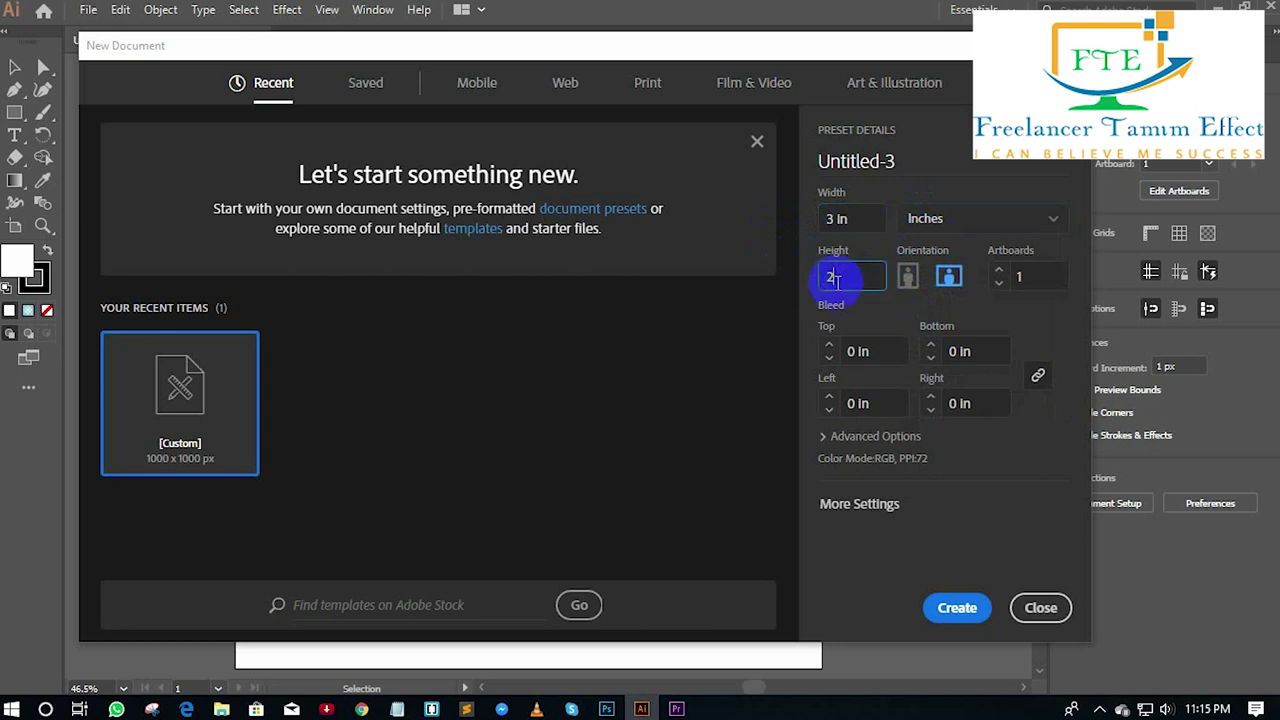
type(".25")
left_click(771, 329)
left_click(838, 218)
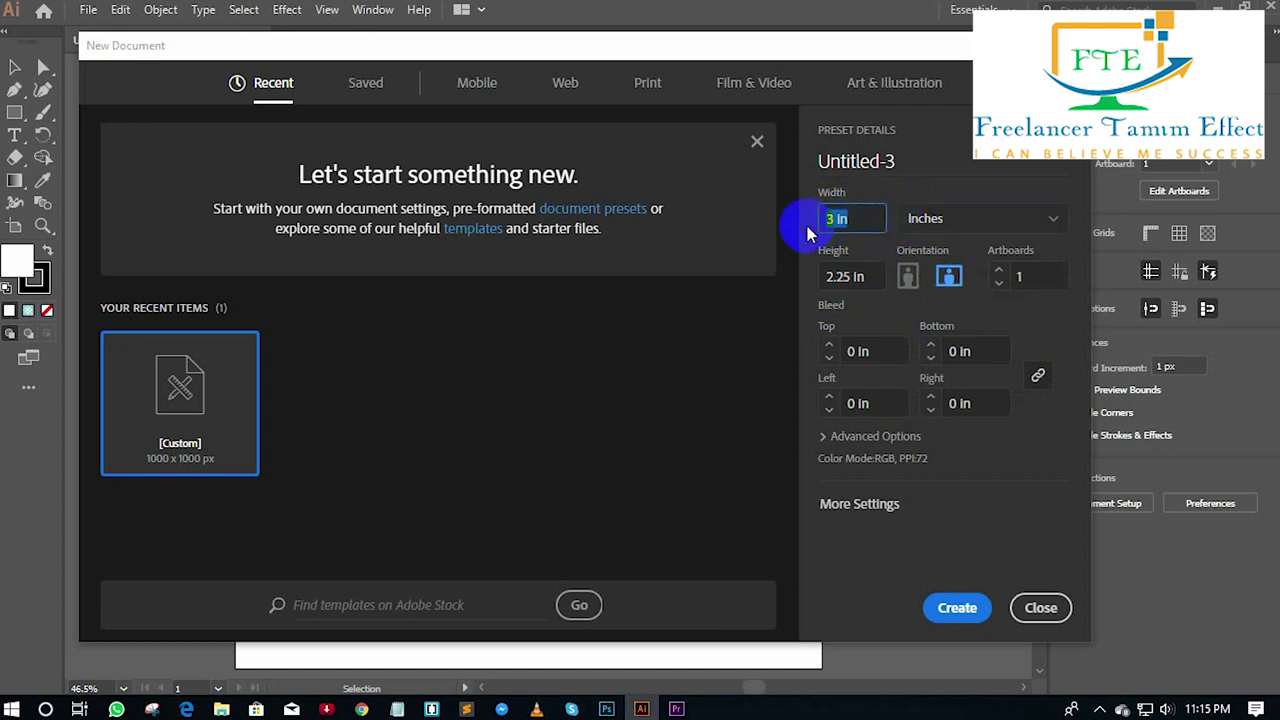
left_click(749, 309)
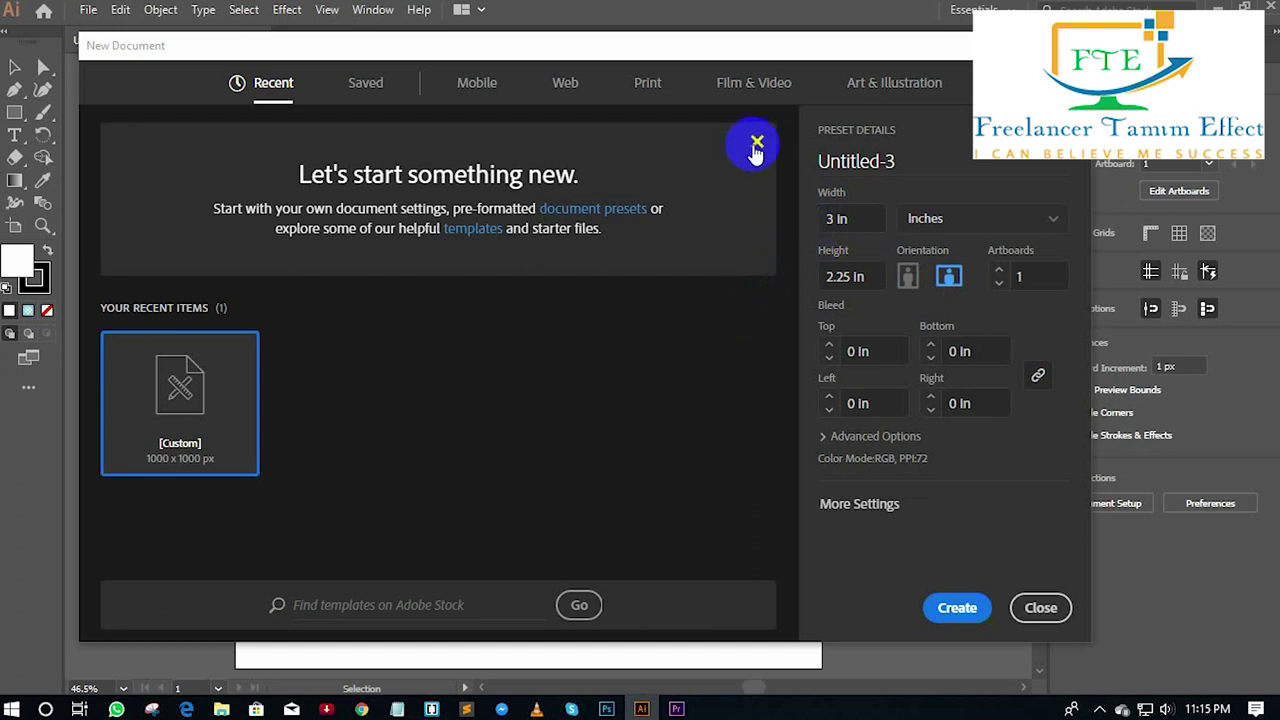
left_click(757, 141)
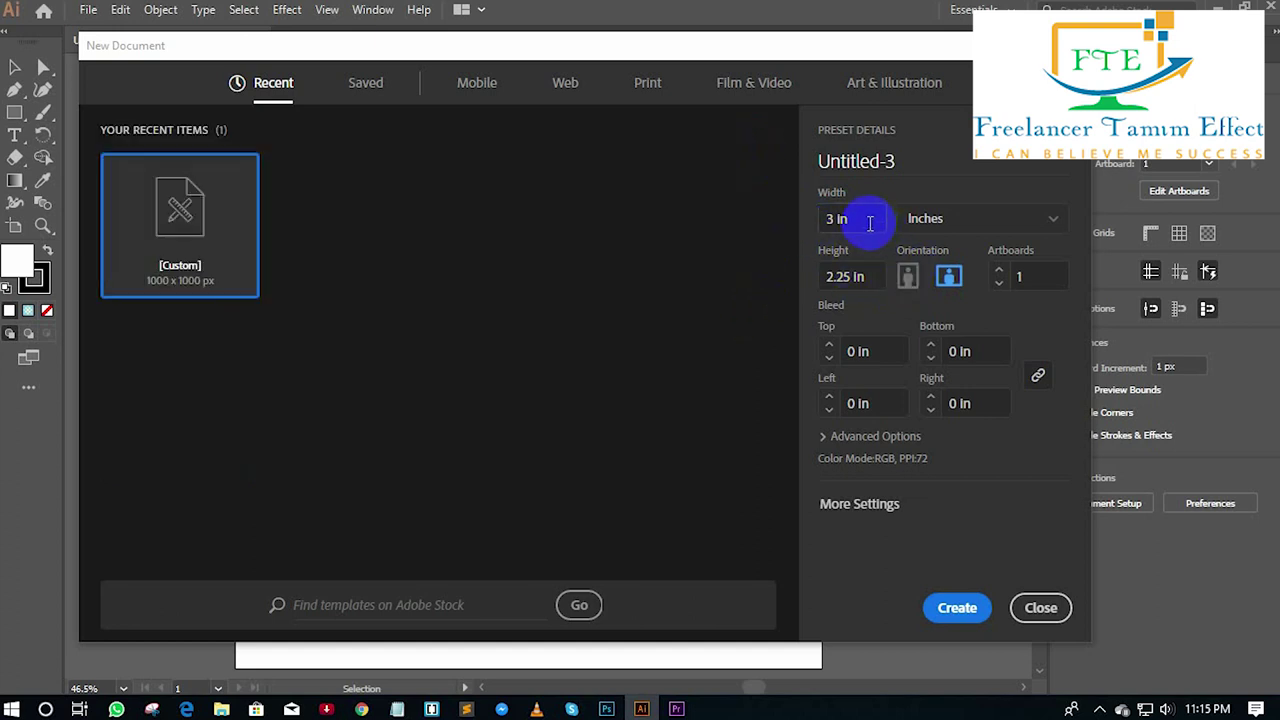
Step: Set the number of artboards to 2
left_click(864, 218)
left_click(838, 219)
double_click(858, 223)
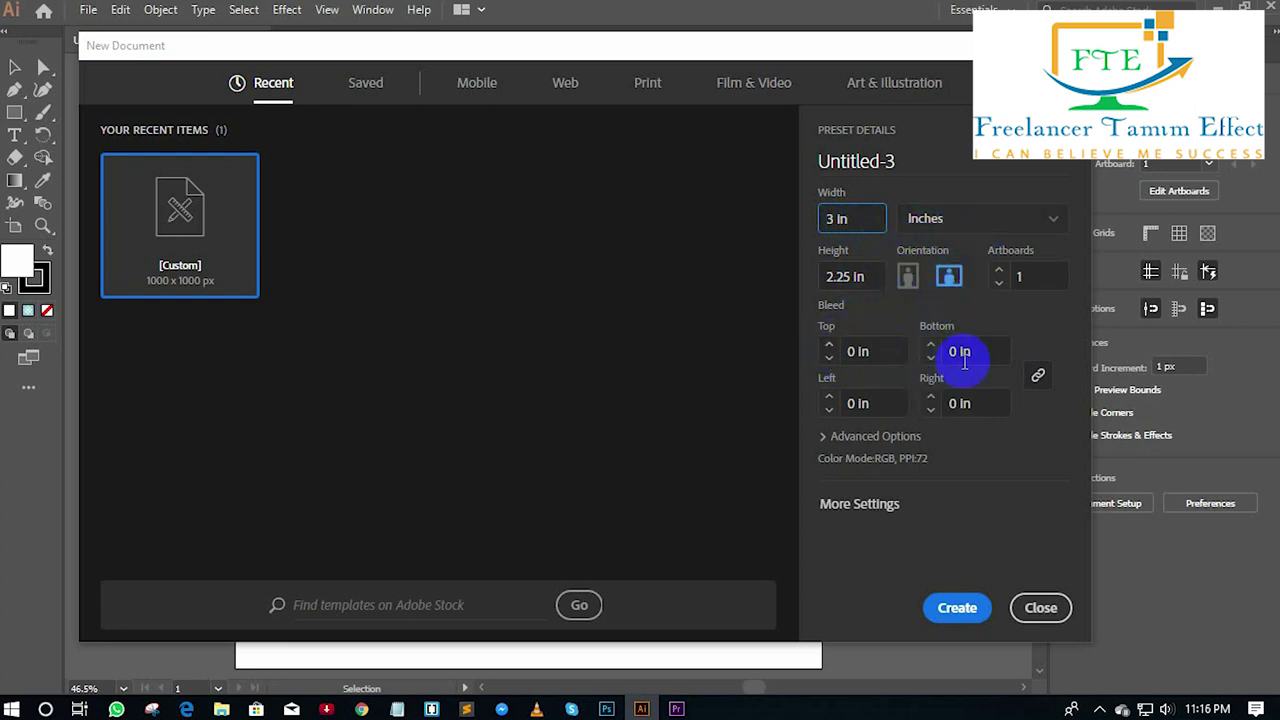
left_click(1015, 280)
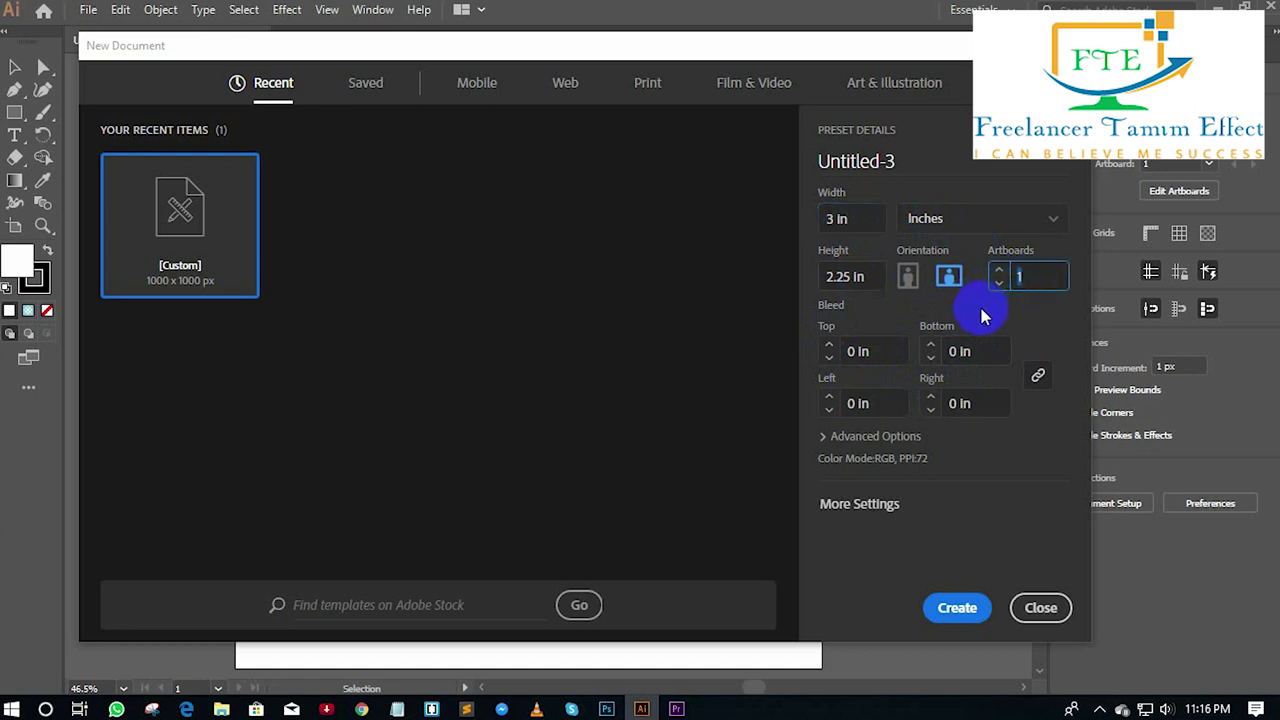
left_click(1000, 272)
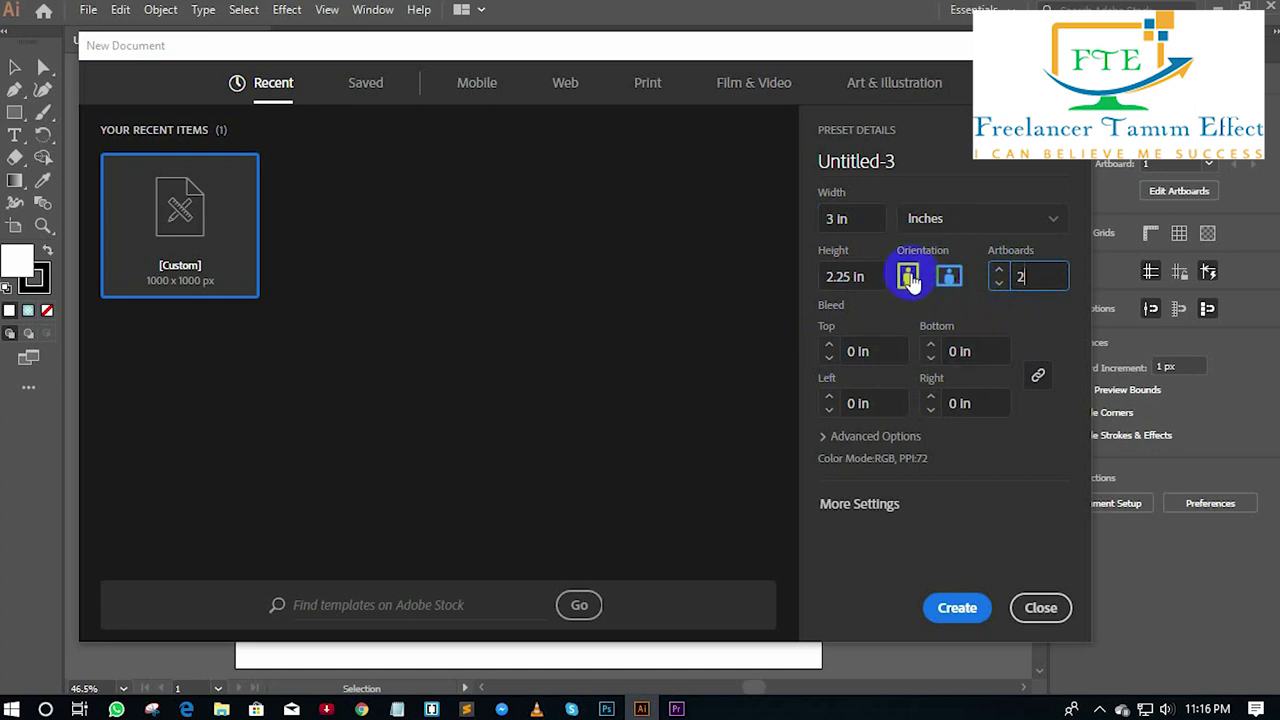
Step: Leave the orientation on Landscape and open More Settings
left_click(908, 277)
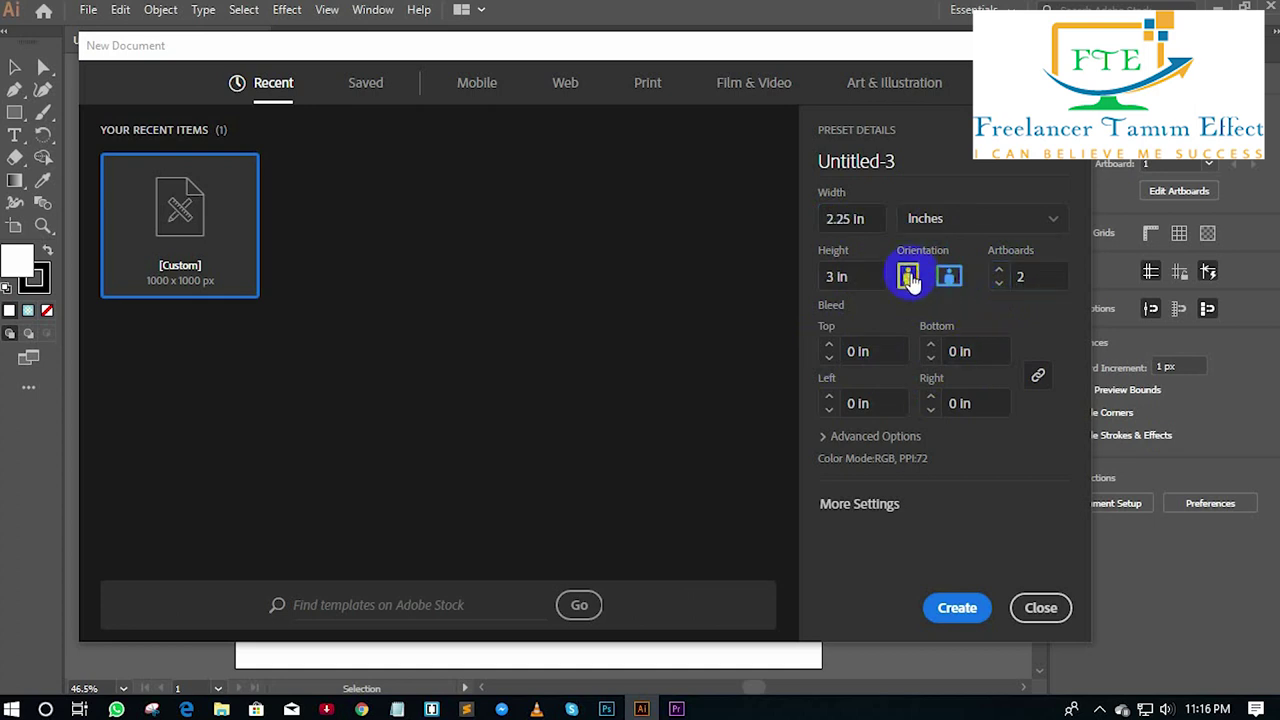
left_click(946, 278)
left_click(908, 277)
left_click(948, 279)
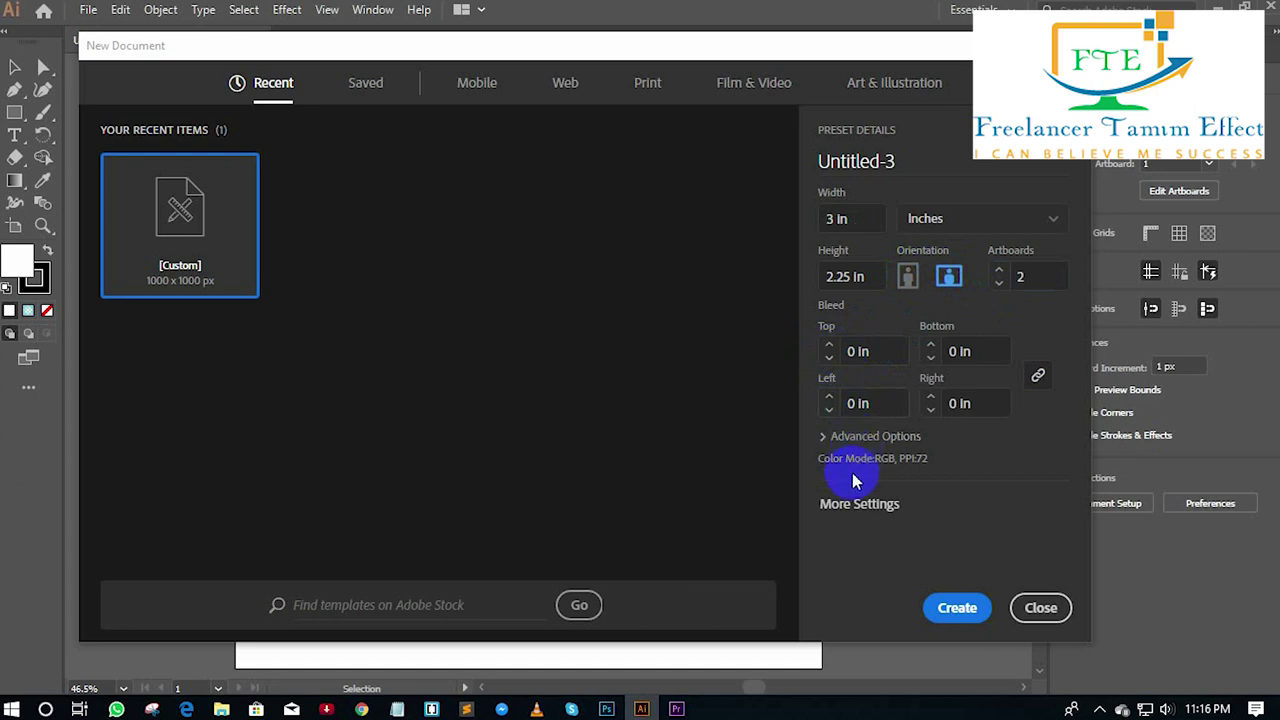
left_click(860, 505)
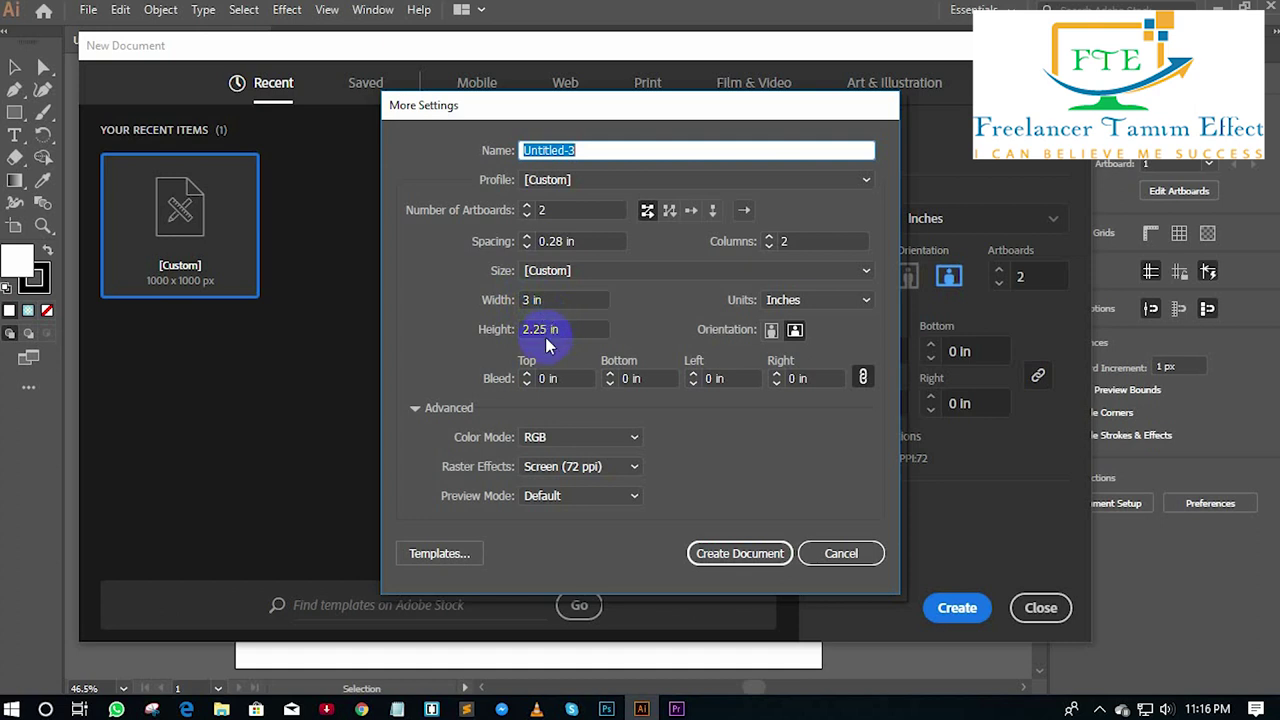
Step: Keep Inches as the units, set Color Mode to CMYK, and create the document
left_click(813, 298)
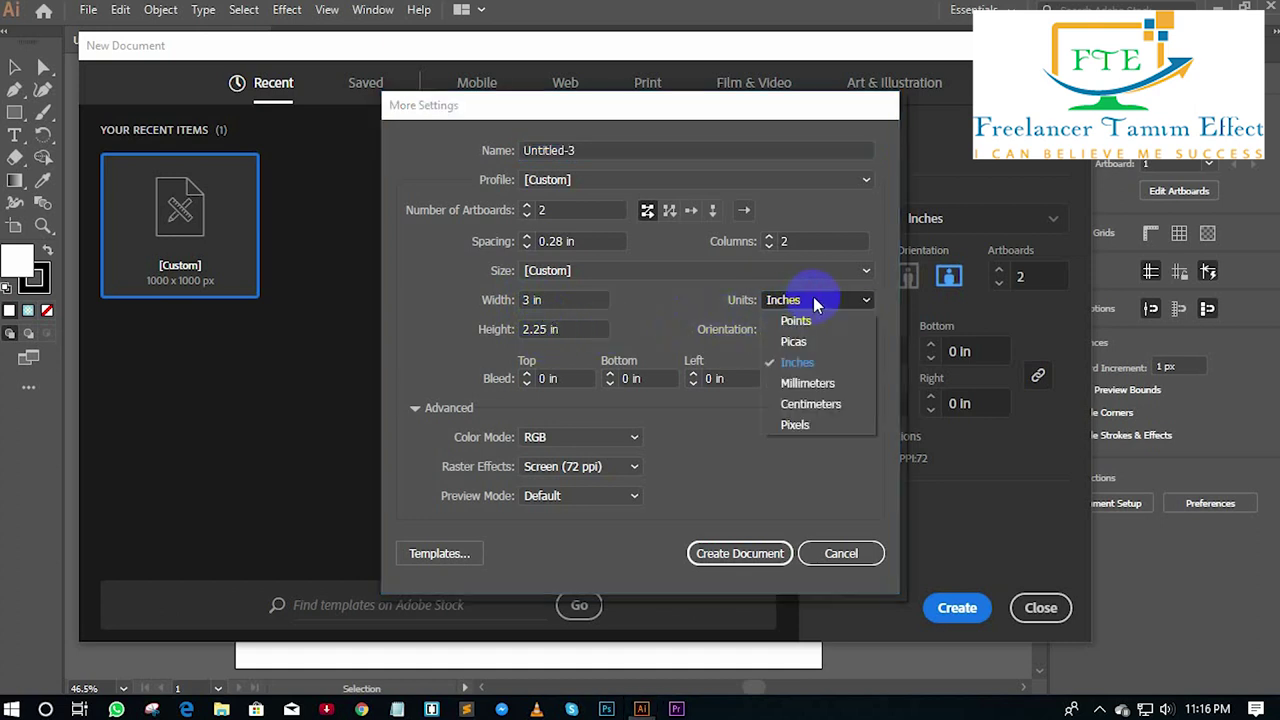
left_click(805, 368)
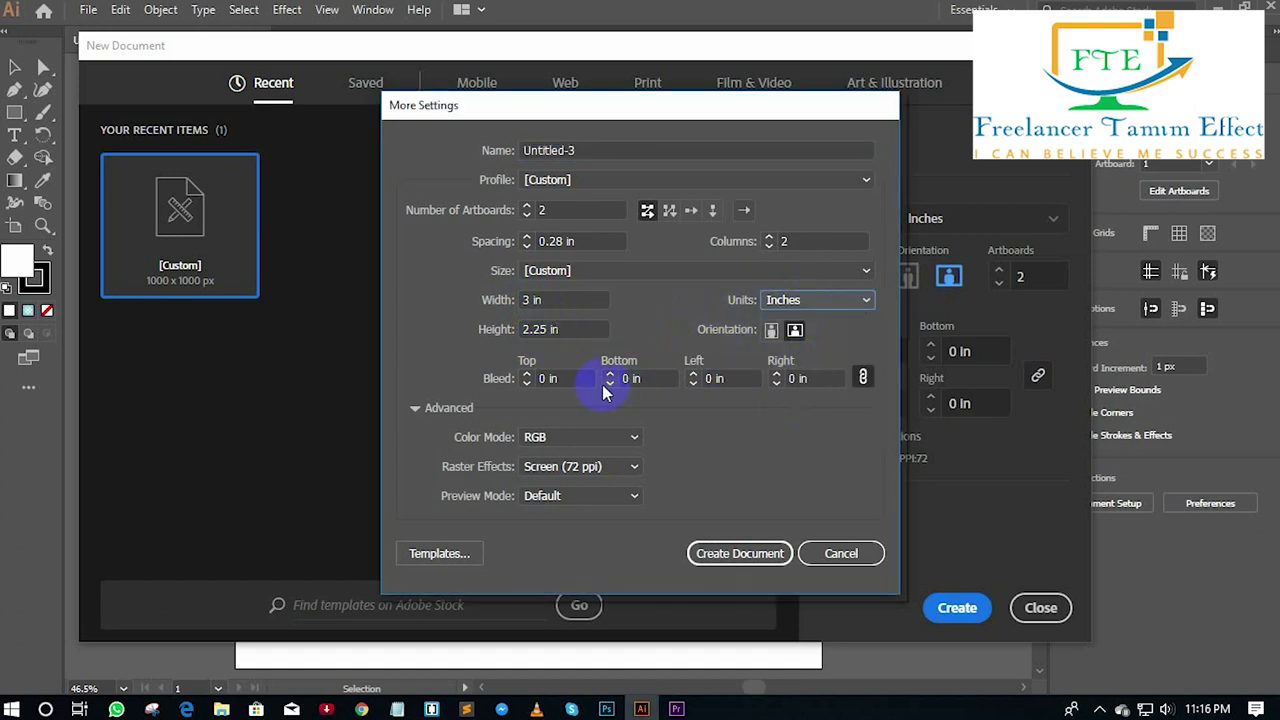
left_click(560, 440)
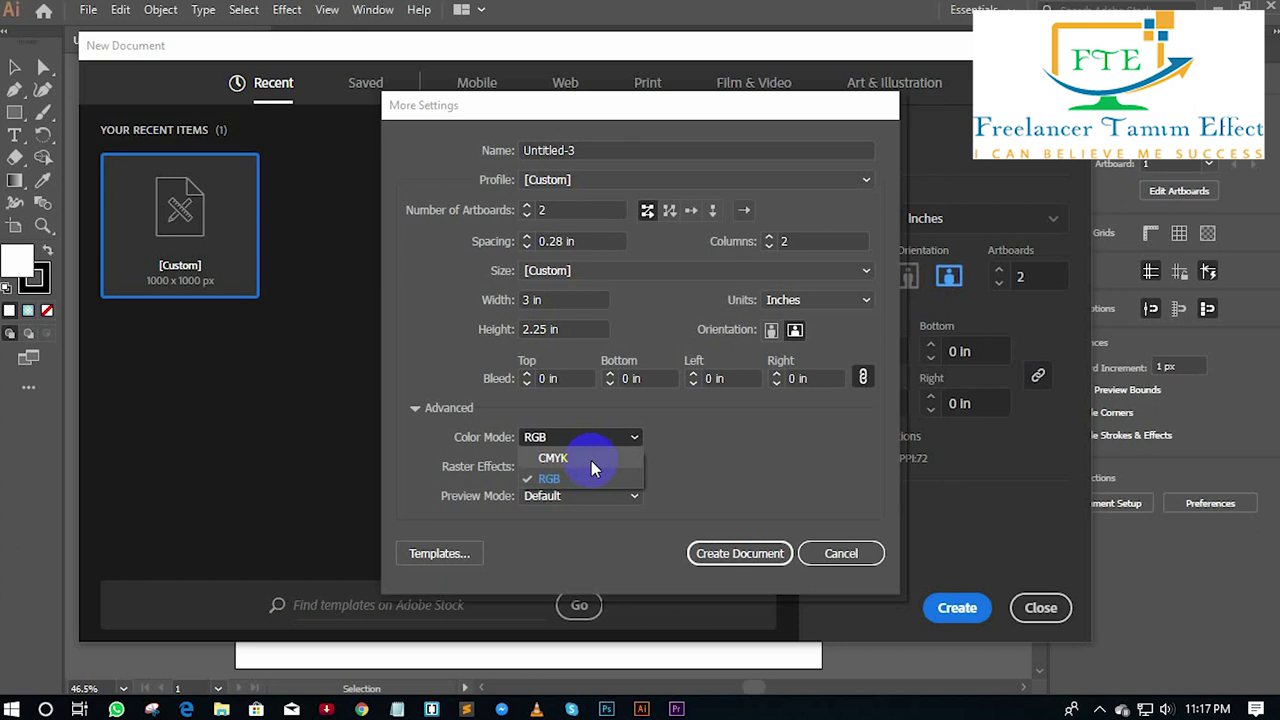
left_click(591, 460)
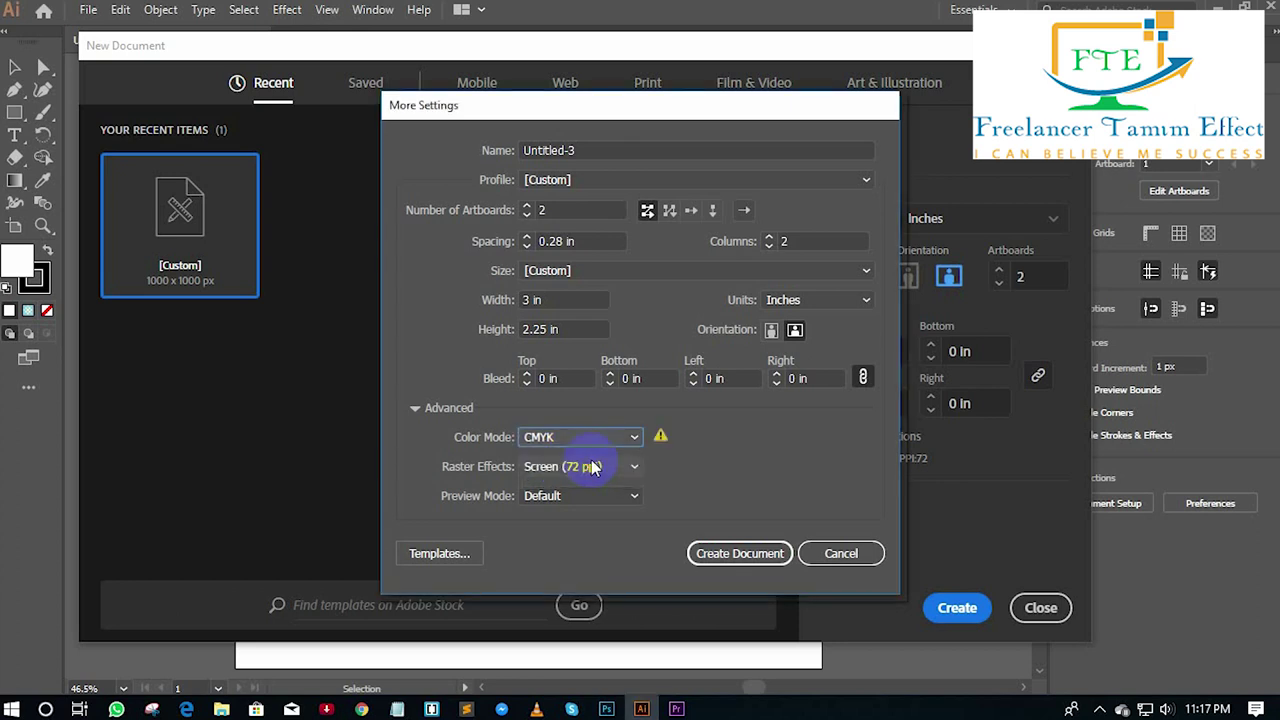
left_click(741, 558)
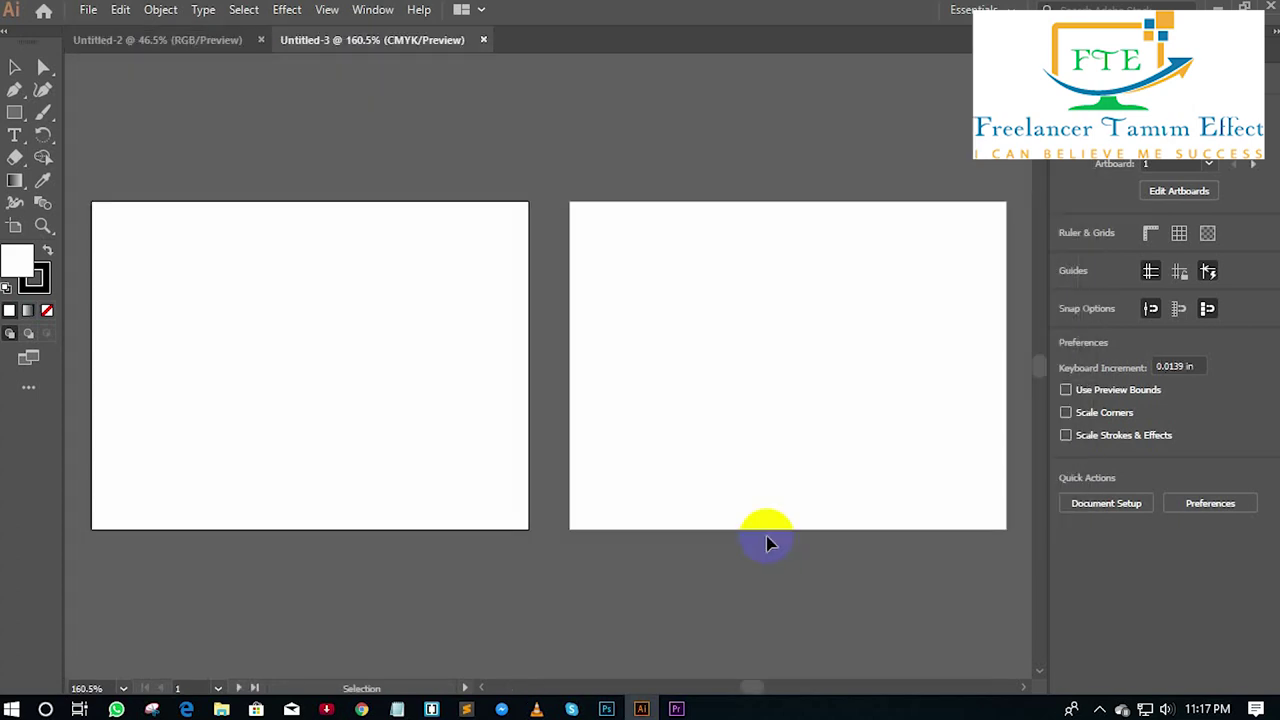
Step: Zoom out to 100%, select the Rectangle tool, and close the Untitled-2 document
key("ctrl+minus")
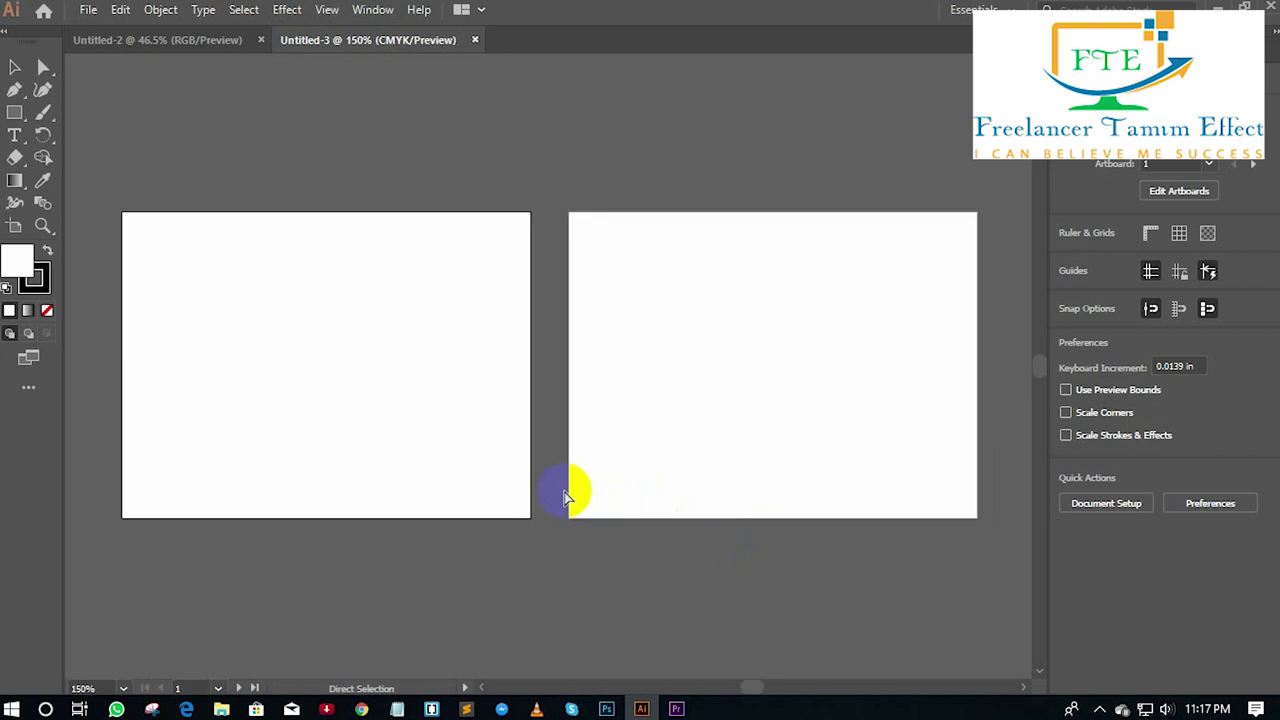
key("ctrl+minus")
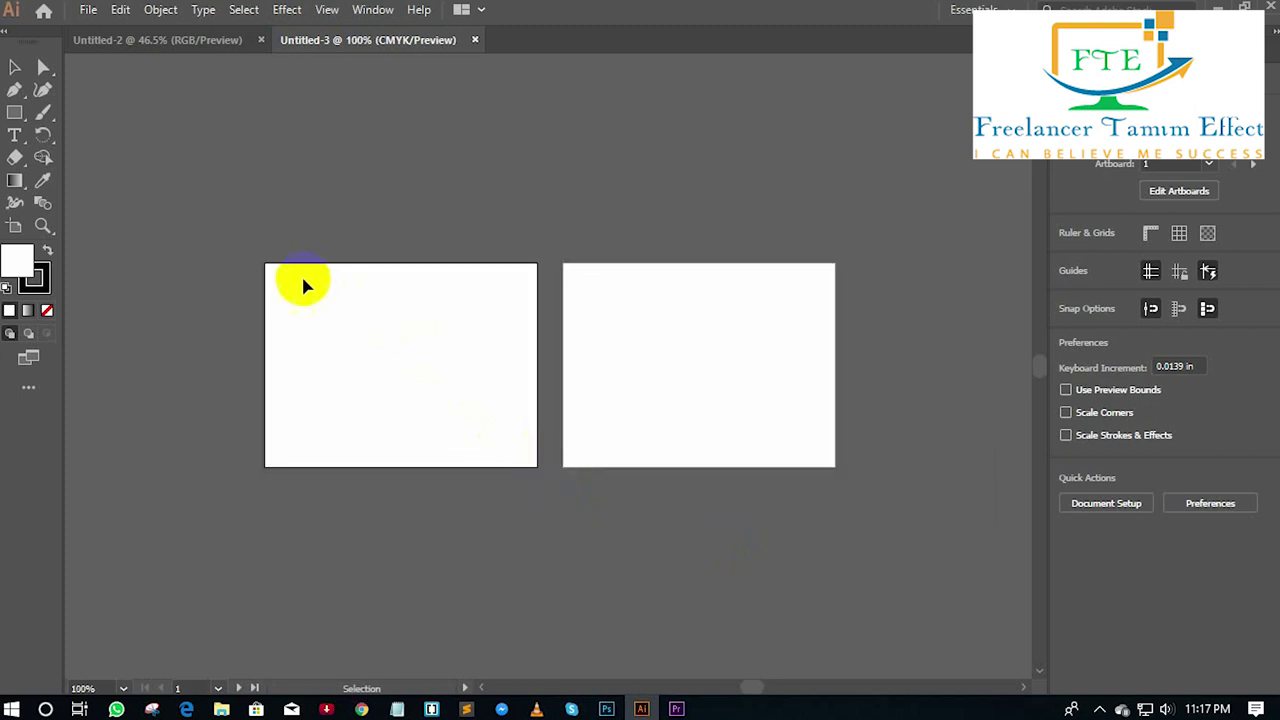
left_click(14, 112)
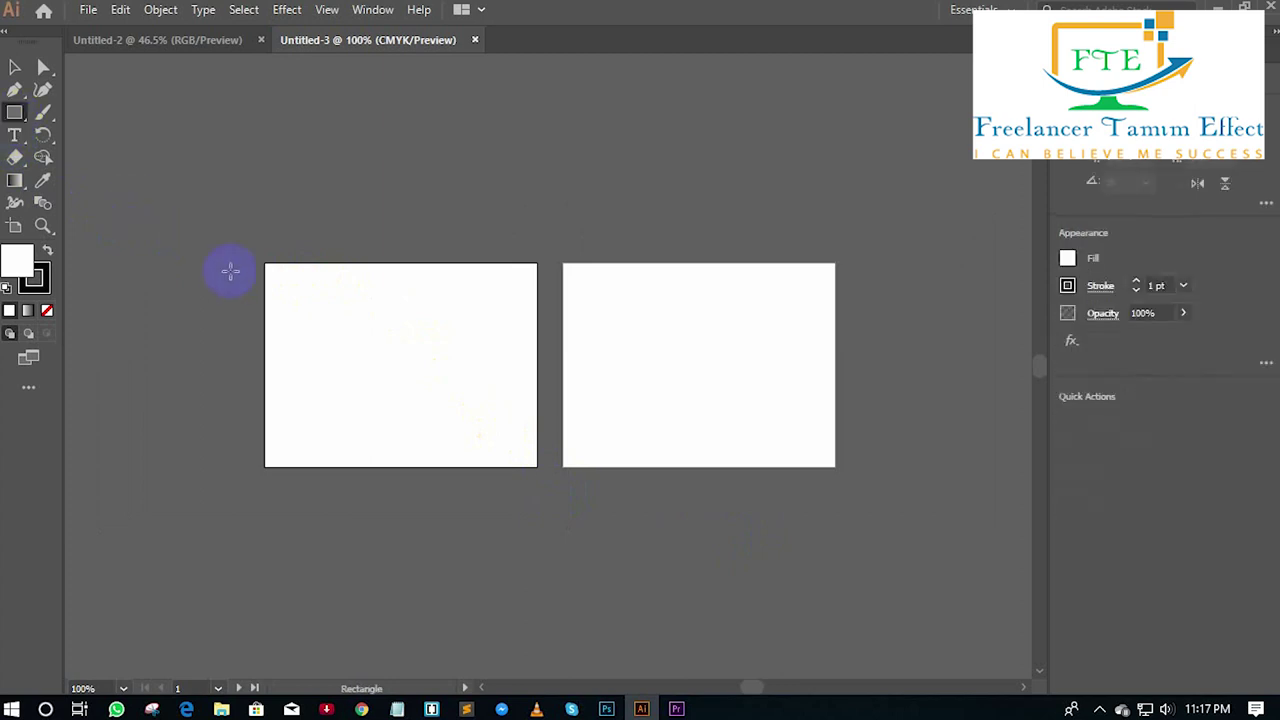
left_click(261, 40)
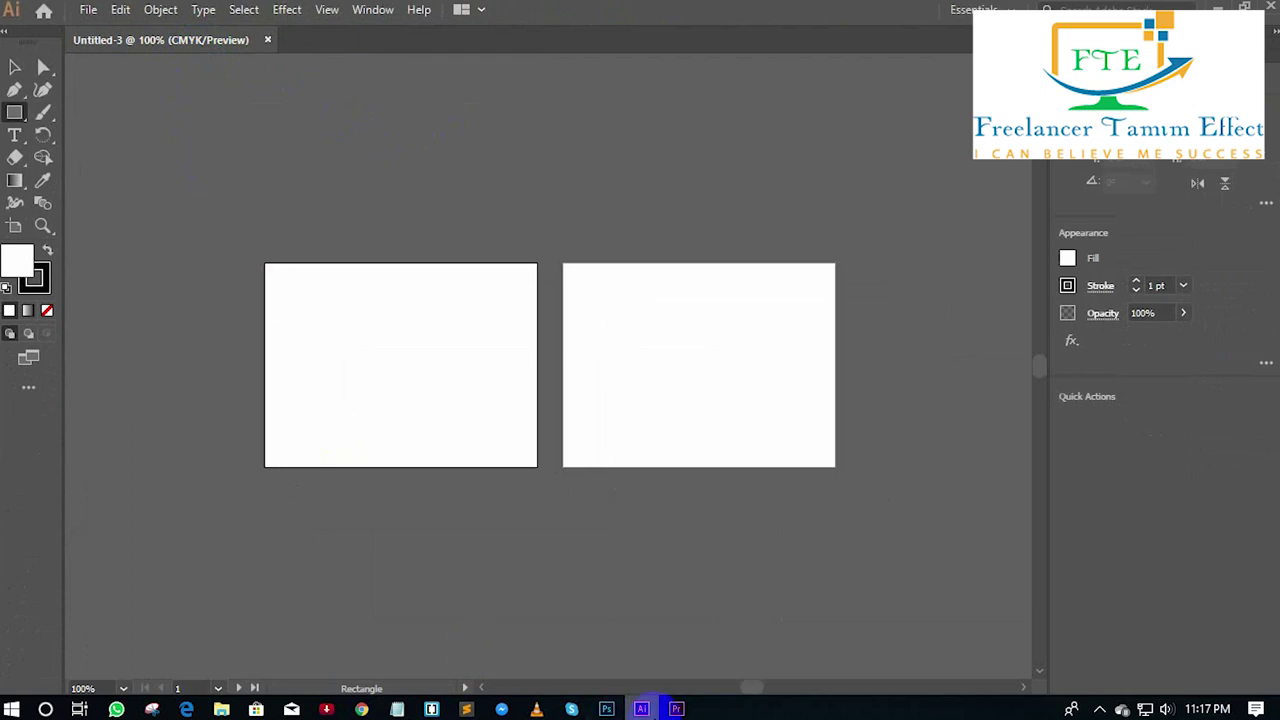
left_click(645, 709)
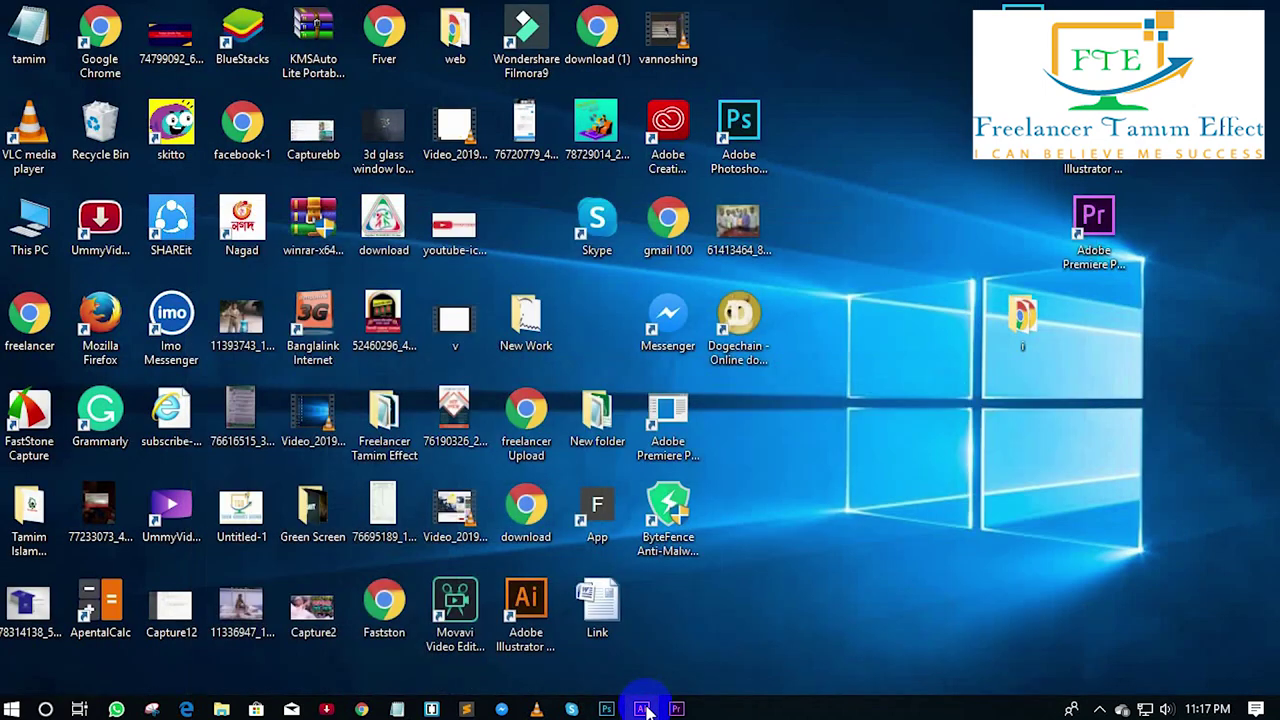
left_click(645, 709)
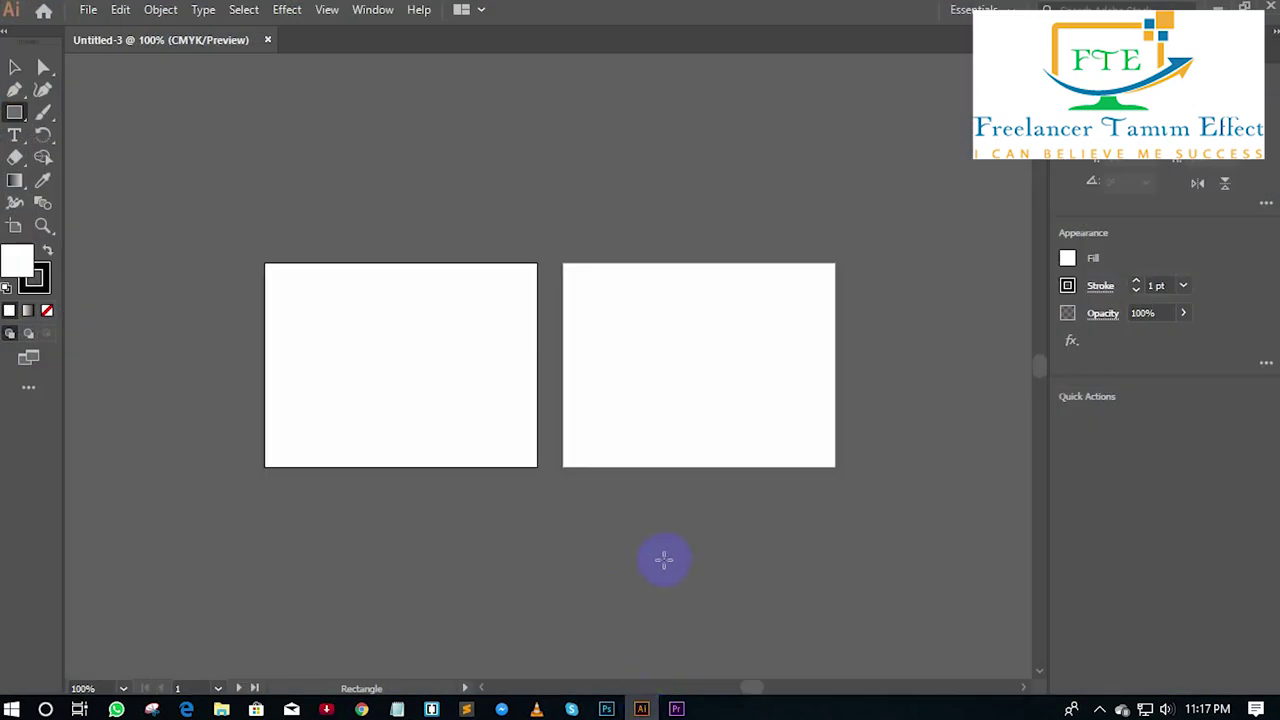